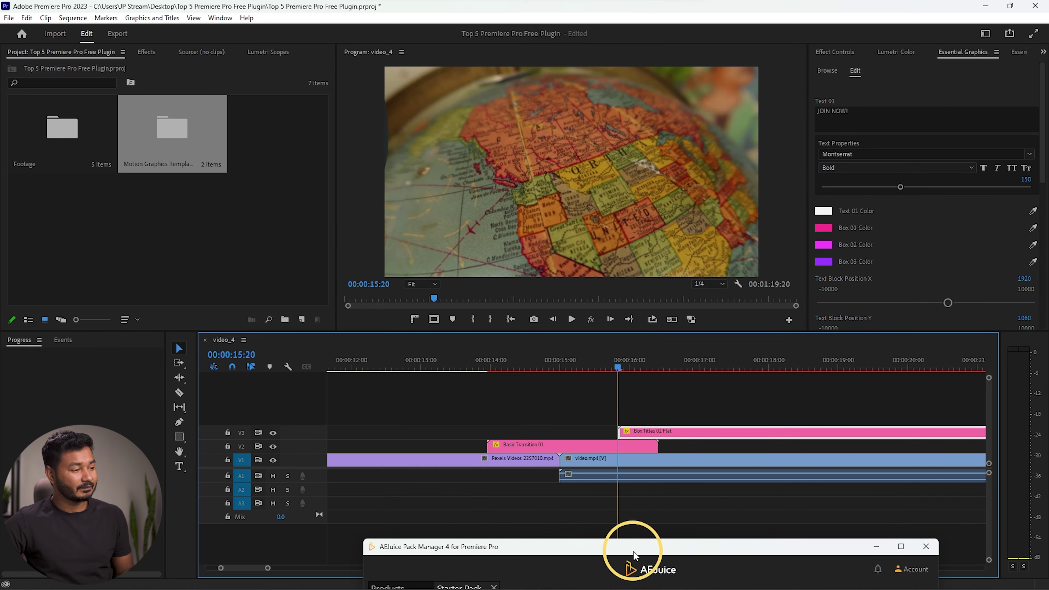
Step: Move the Box Titles 02 Flat clip down to track V2, just after the Basic Transition 01 clip
scroll(662, 442, down, 1)
scroll(662, 442, down, 1)
scroll(648, 437, down, 2)
drag(643, 432, 674, 446)
Step: Change the Box Titles 02 Flat title text to TRAVEL
click(677, 366)
click(730, 442)
click(855, 110)
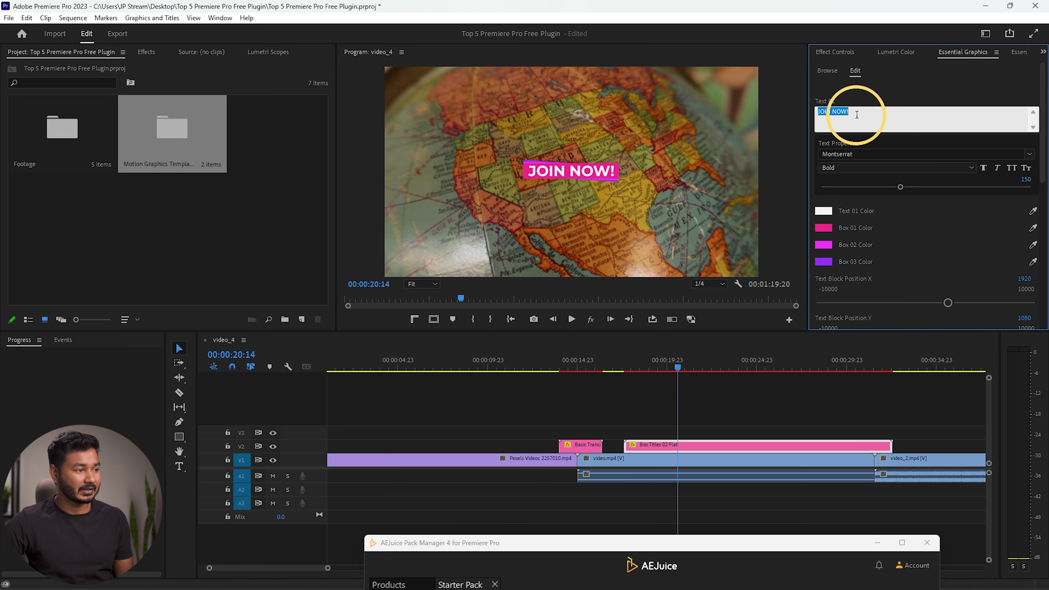
text(TRA)
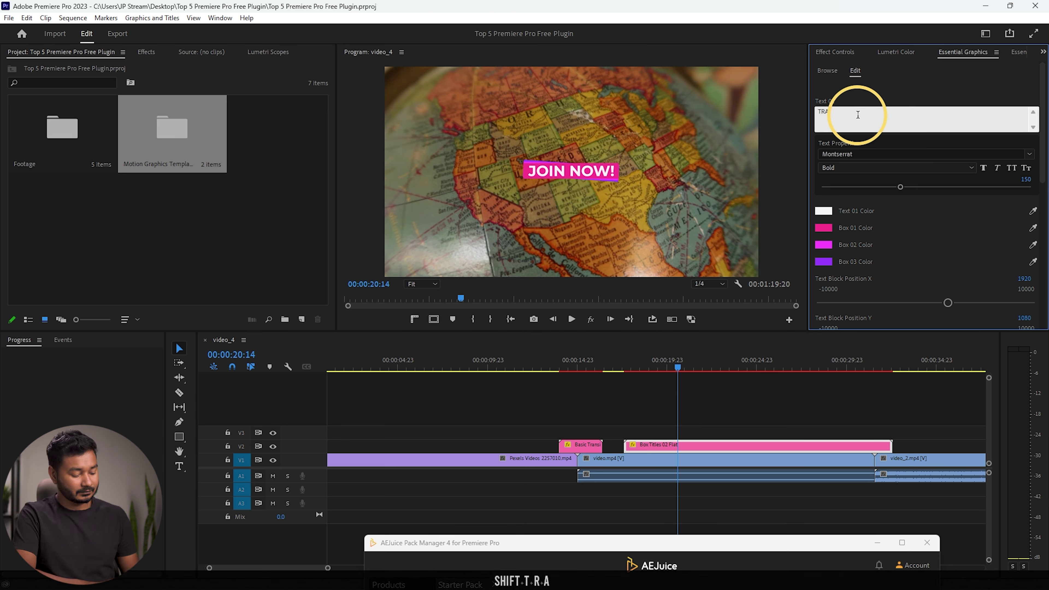
text(VEL)
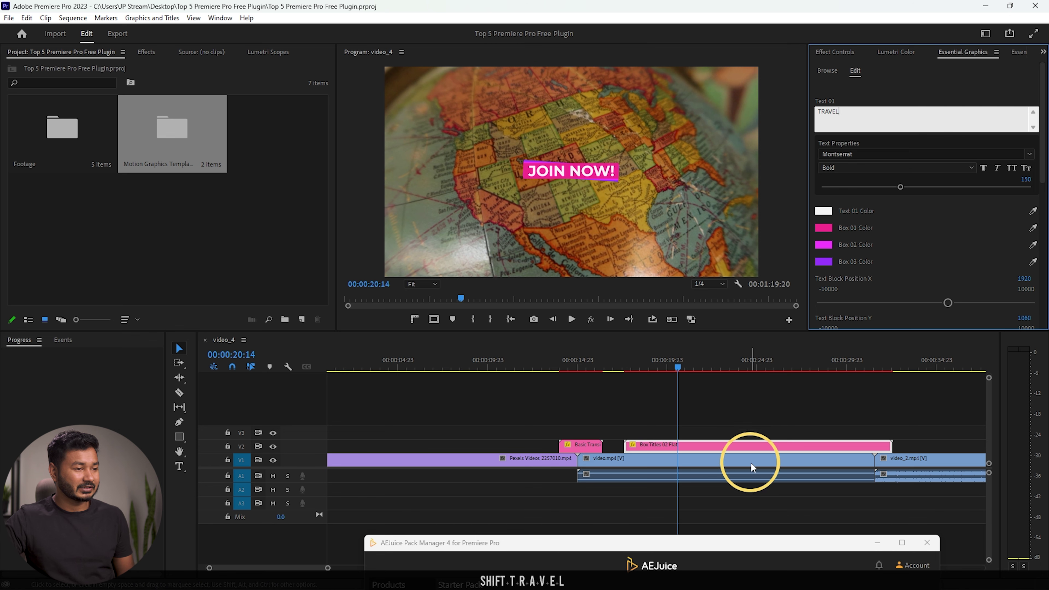
click(742, 427)
click(739, 445)
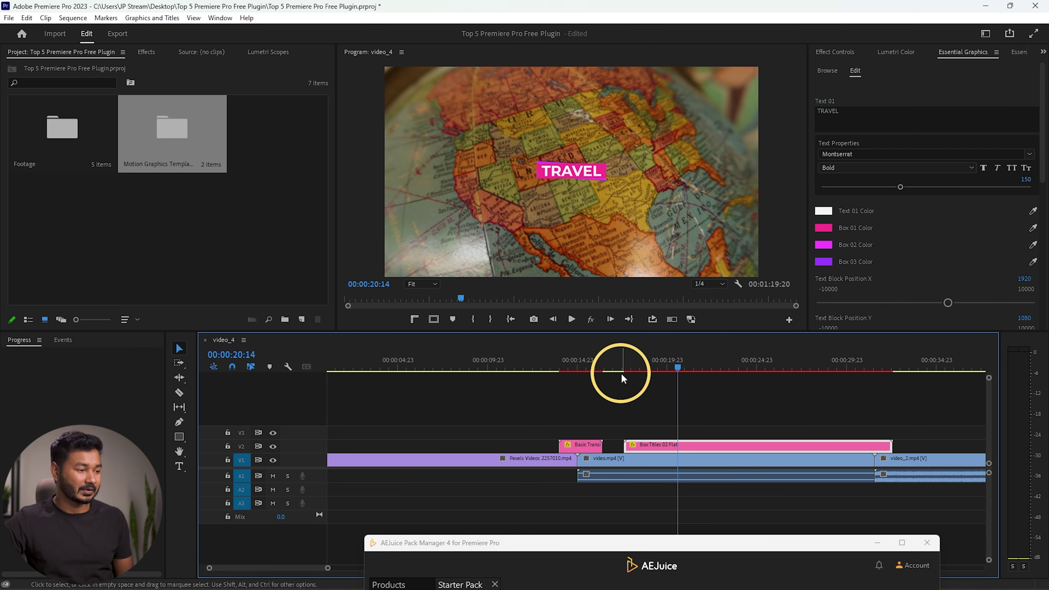
Step: Play the sequence from just before the title clip to preview its opening animation
click(613, 367)
key(space)
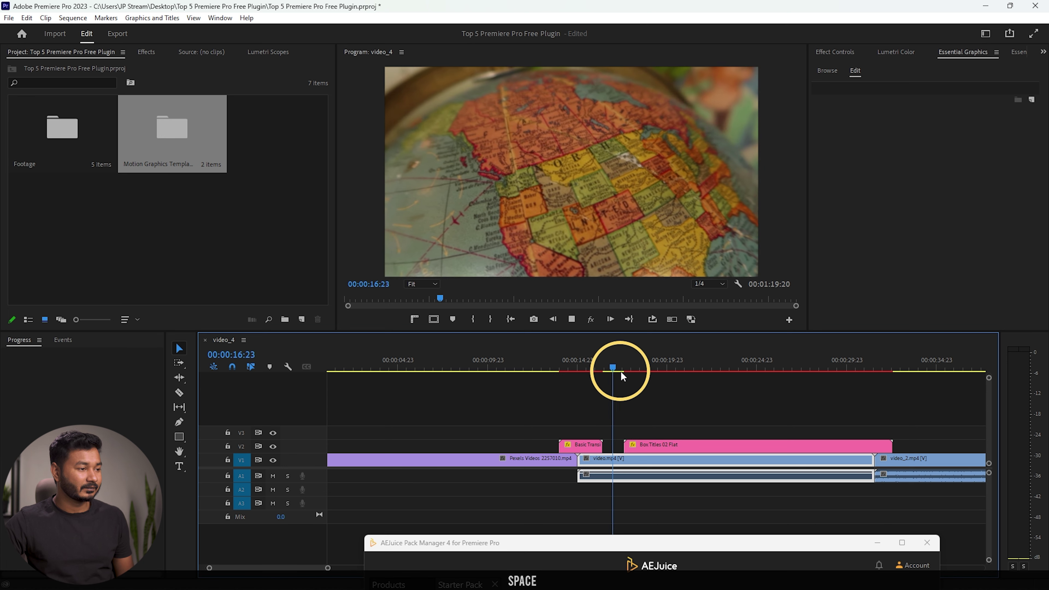
key(space)
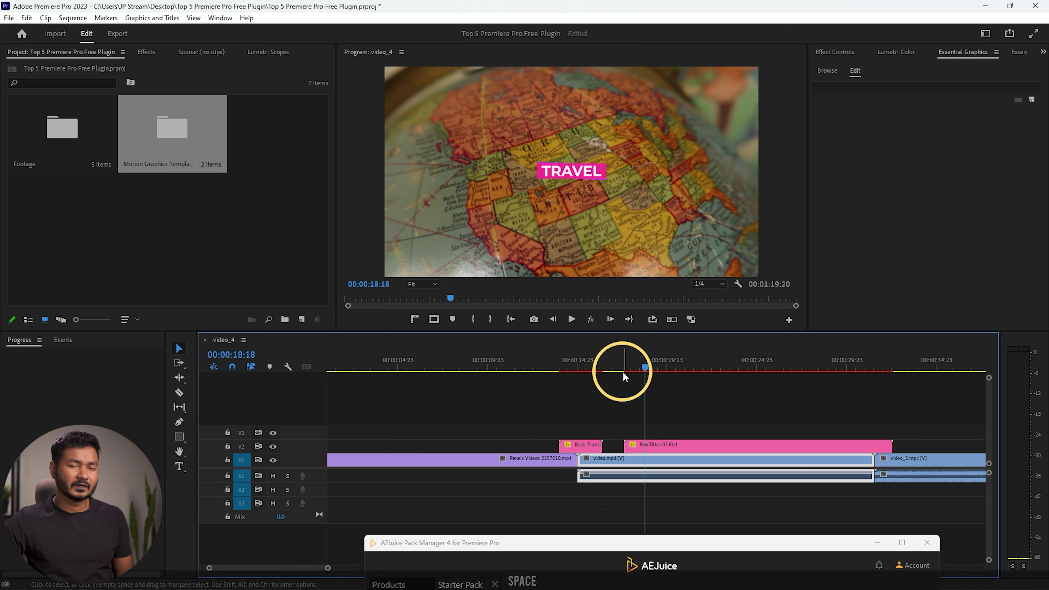
Step: Delete the Basic Transition 01 and Box Titles 02 Flat clips from track V2
drag(523, 418, 683, 446)
key(Delete)
Step: Bring AEJuice Pack Manager into view, close the Starter Pack and open the Sound Effects Free pack
drag(643, 543, 610, 87)
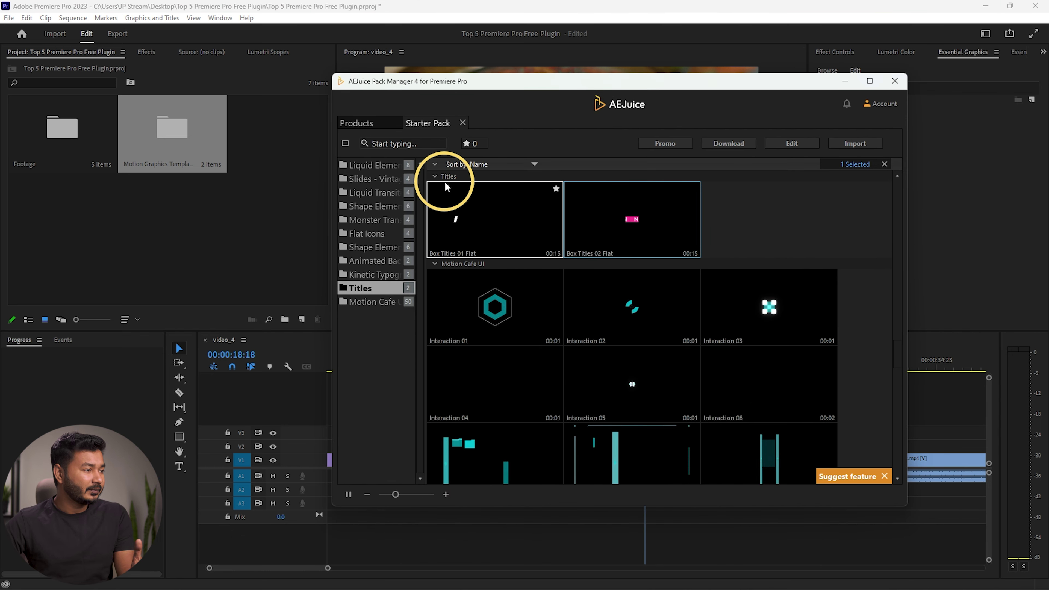
click(463, 124)
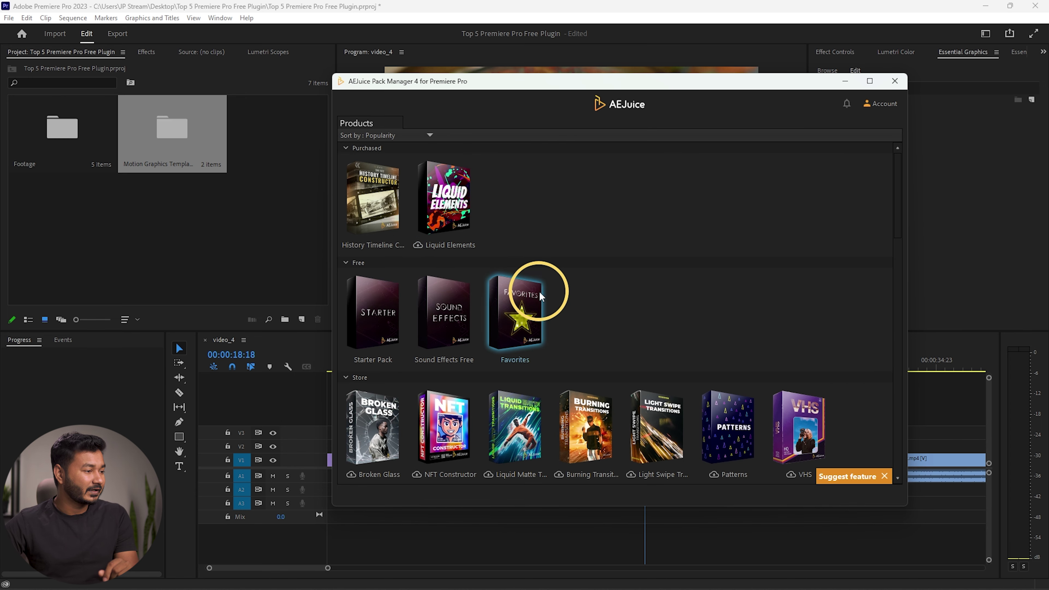
click(450, 330)
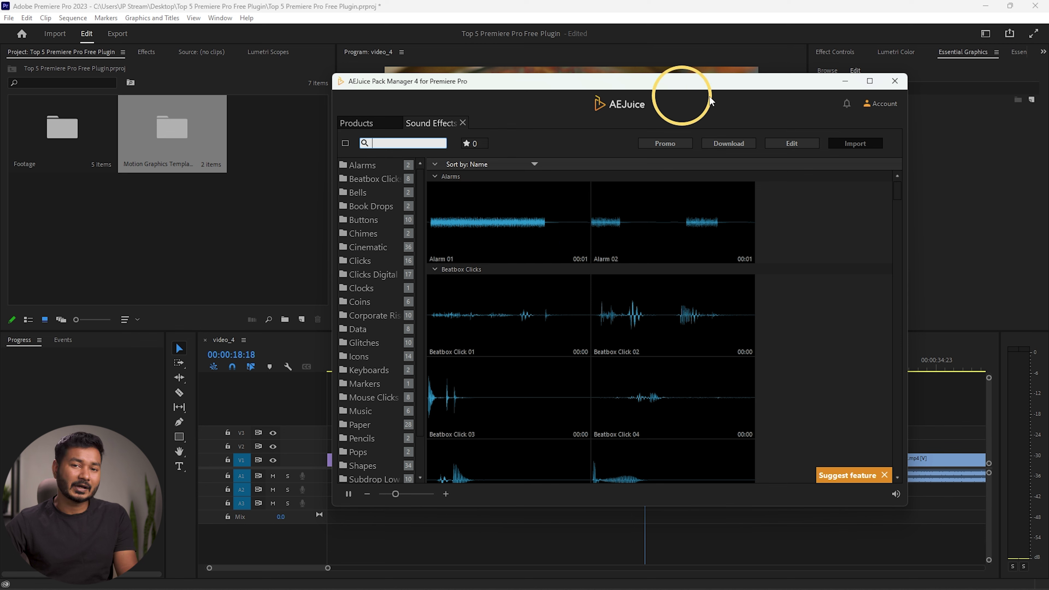
Step: Preview sounds from the Alarms, Beatbox Clicks and Whooshes categories, and import Whoosh Big 04 into the timeline
click(366, 166)
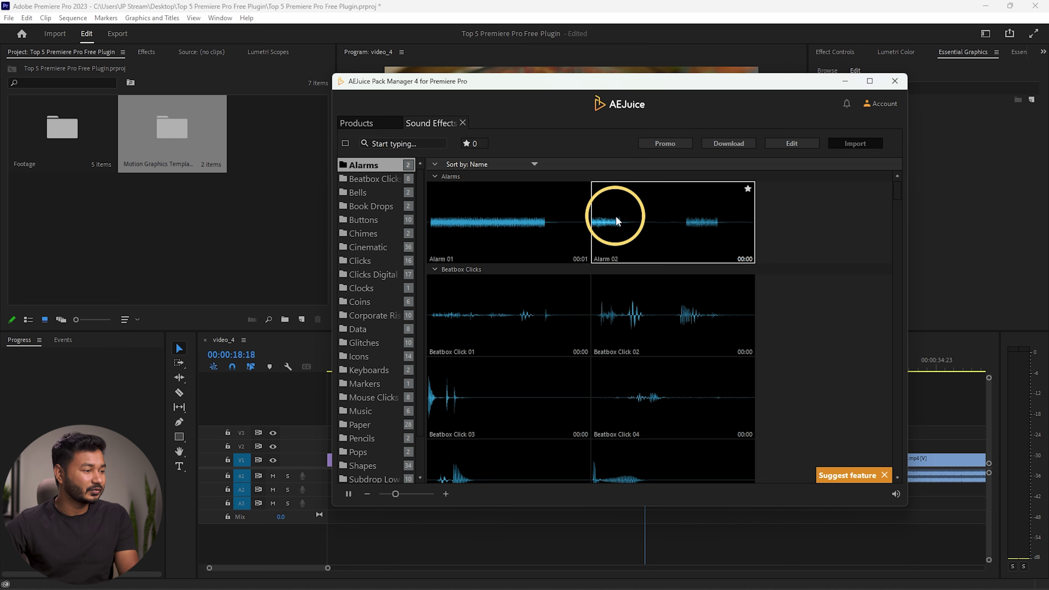
scroll(499, 239, down, 2)
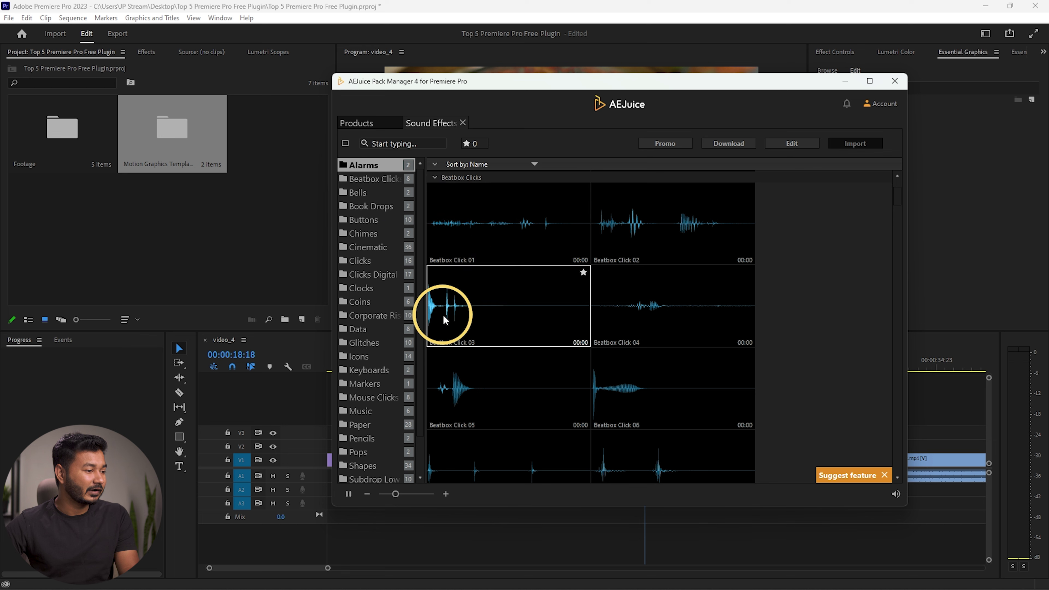
scroll(385, 401, down, 1)
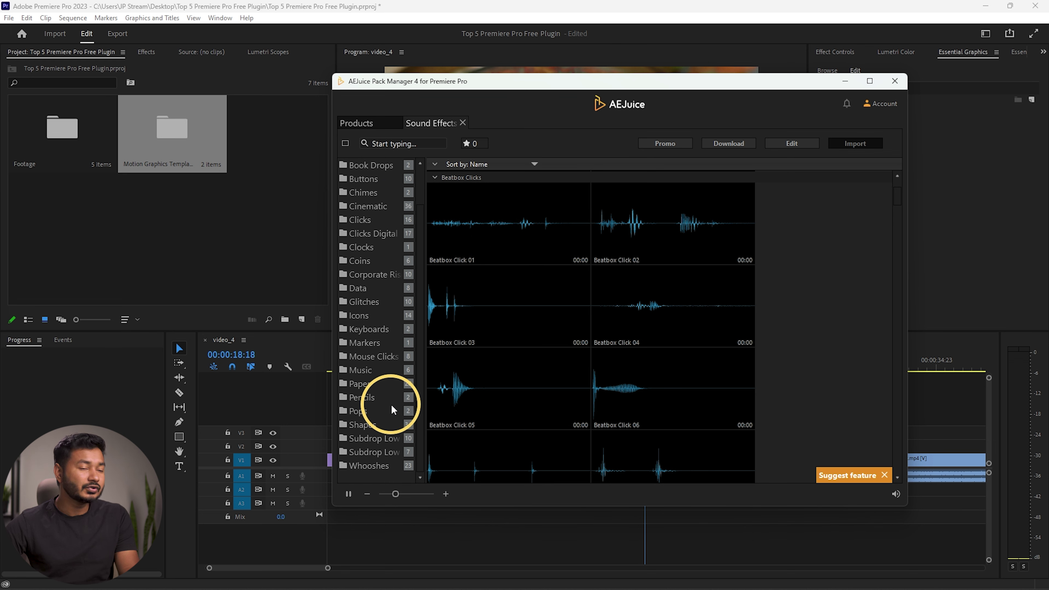
click(377, 465)
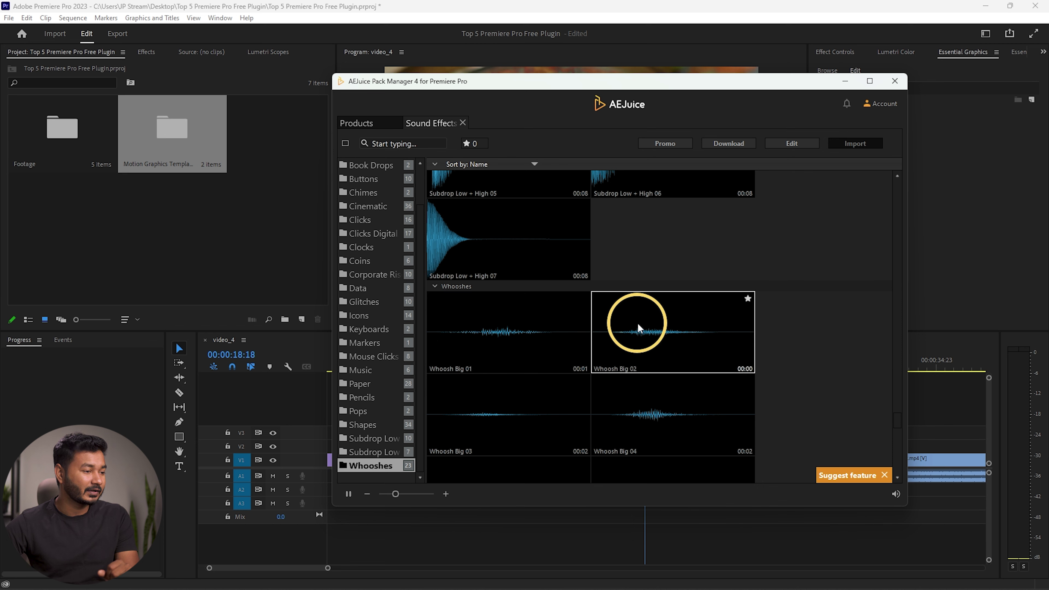
double_click(644, 413)
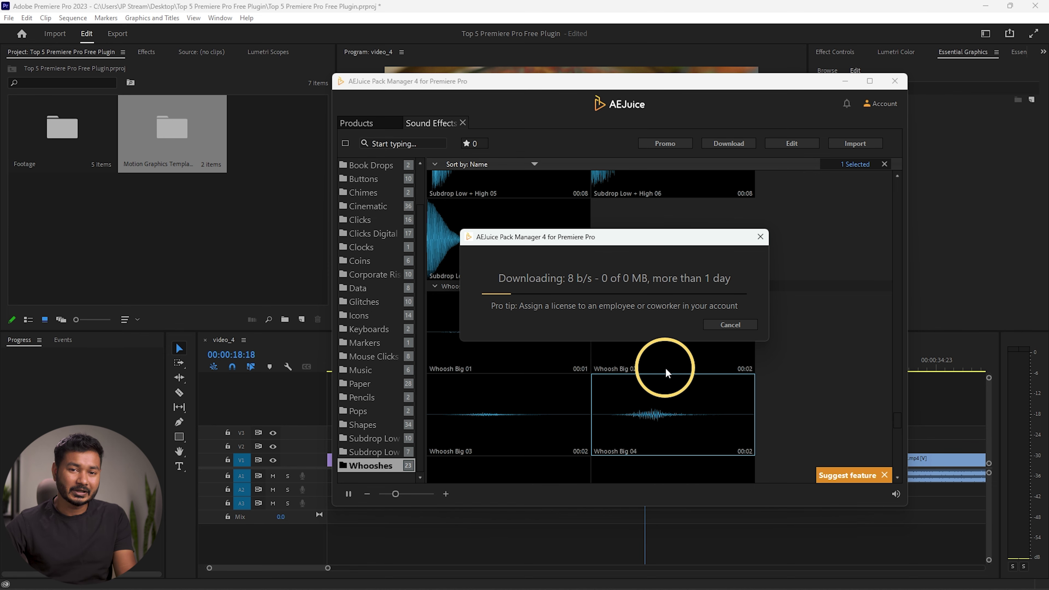
Step: Move the whoosh audio clip on track A2 so it spans the cut between the Pexels clip and video.mp4
drag(546, 90, 779, 563)
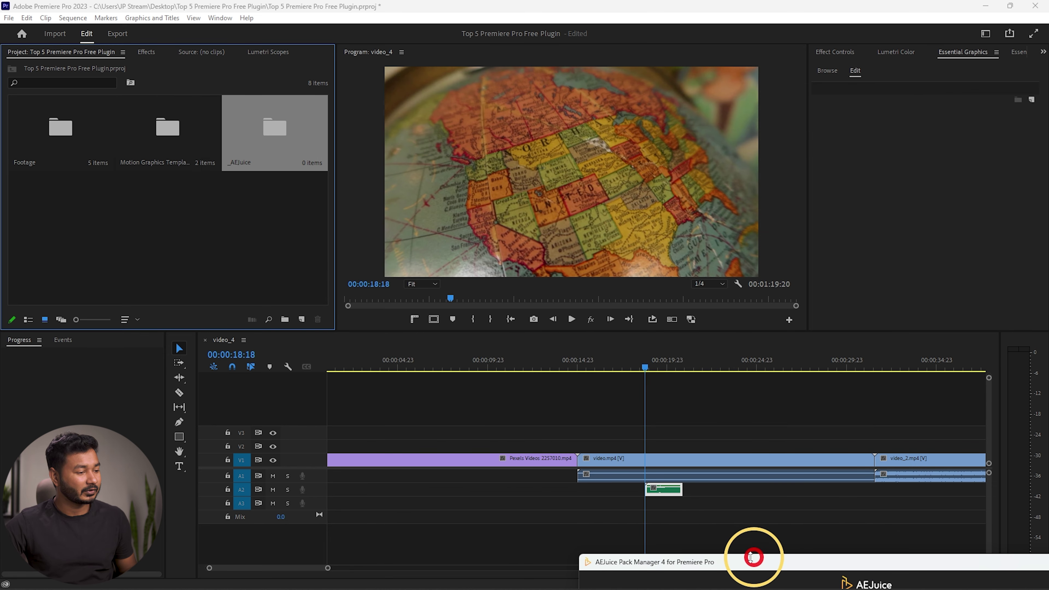
key(alt)
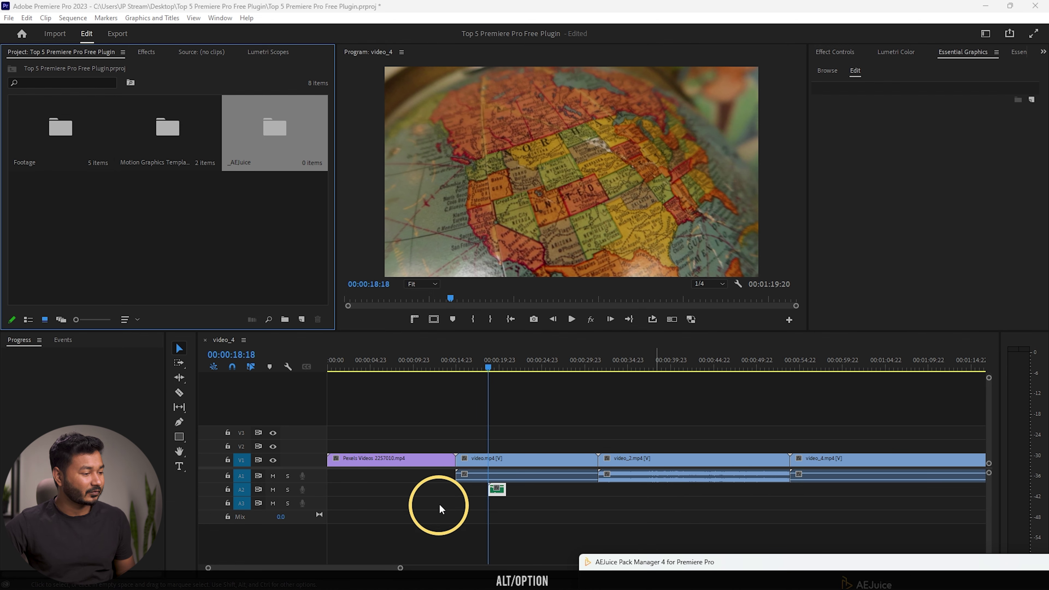
drag(499, 494, 459, 489)
scroll(454, 485, up, 5)
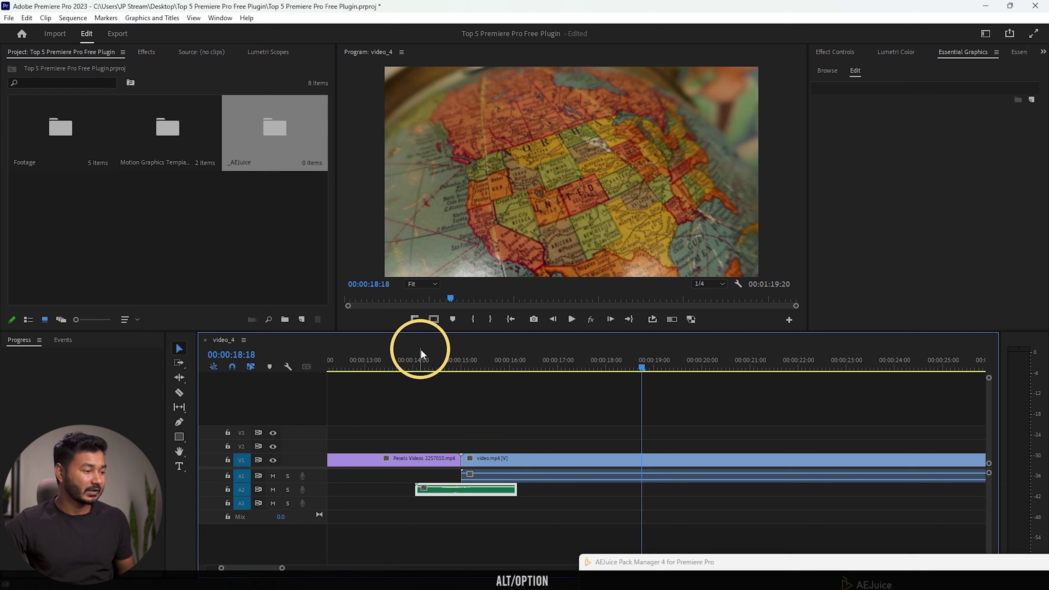
Step: Play the sequence across the cut to hear the whoosh sound effect
click(412, 370)
key(space)
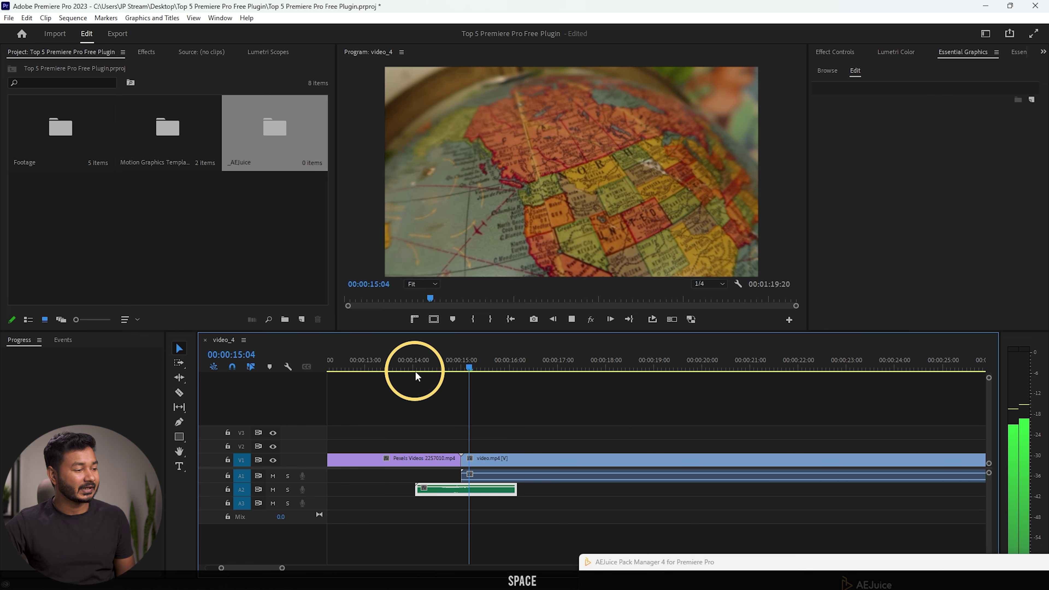
key(space)
Step: Return to AEJuice Pack Manager, close the Sound Effects pack and look through the store's product list
click(728, 562)
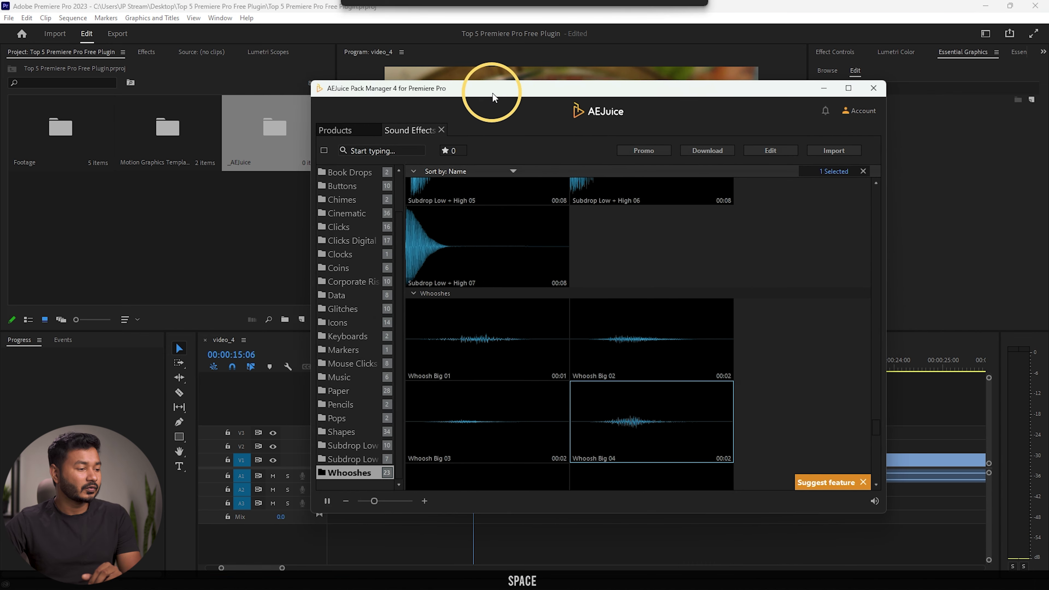
click(452, 130)
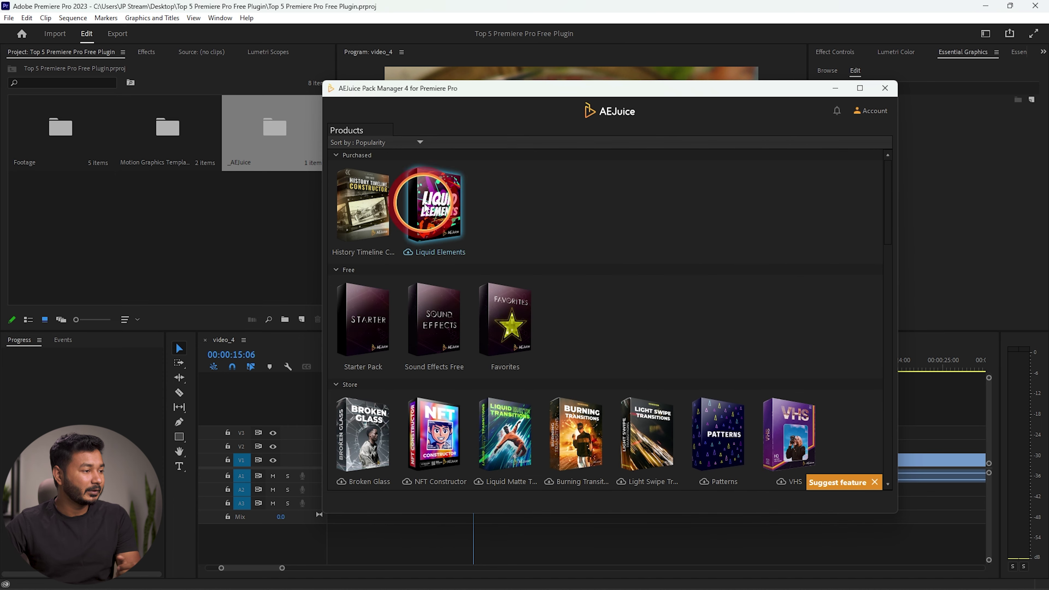
scroll(594, 268, down, 5)
scroll(602, 214, down, 6)
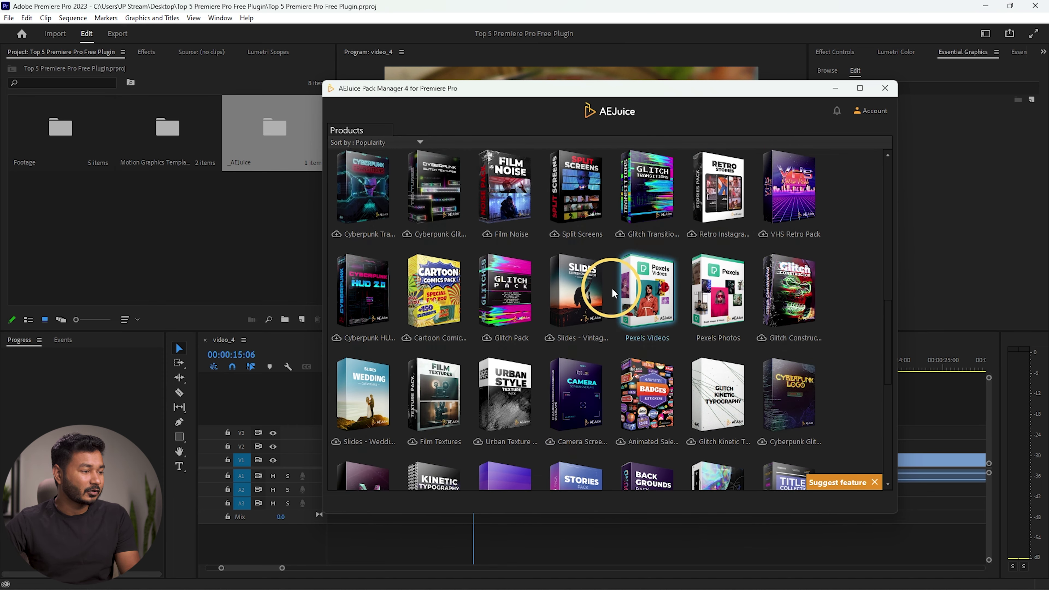
scroll(587, 251, up, 10)
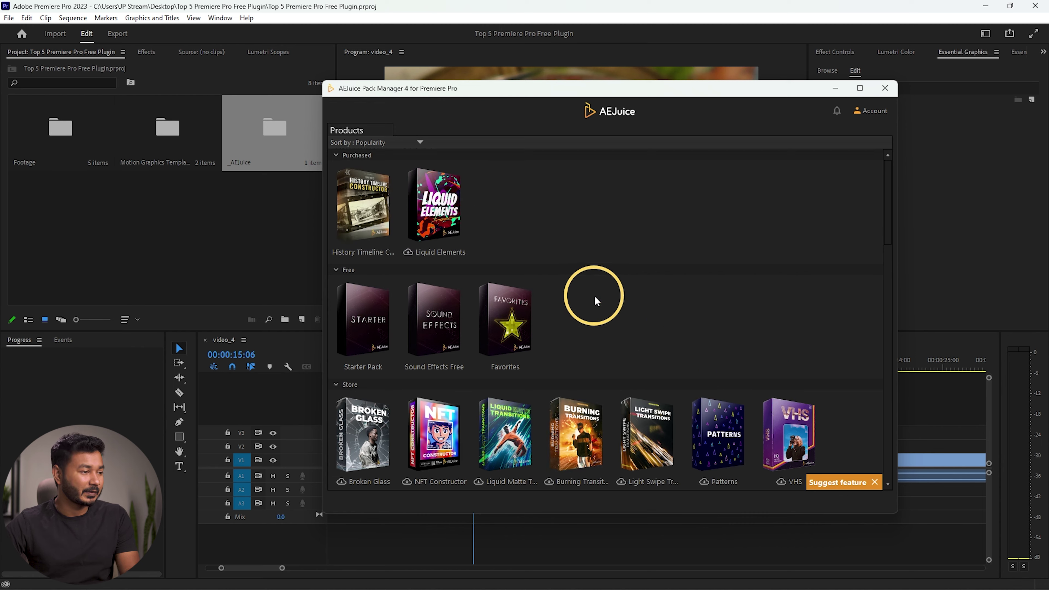
Step: Open the History Timeline Constructor pack and look through its headline and mix scene templates
click(361, 208)
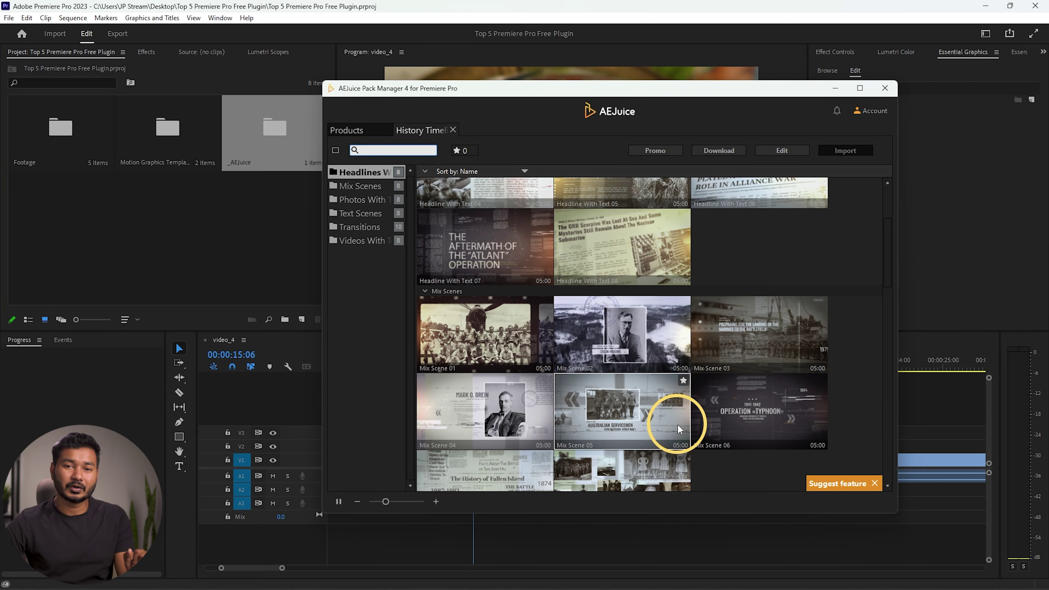
scroll(553, 312, up, 2)
scroll(511, 286, down, 5)
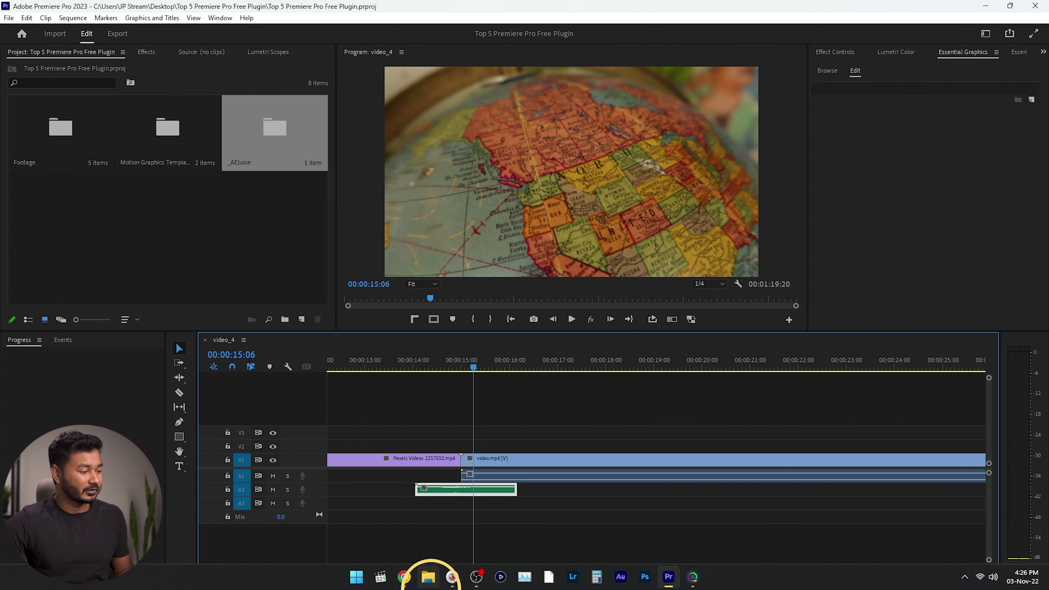
Step: Switch to Chrome and look over the SoundQ page on the Pro Sound Effects website
click(406, 578)
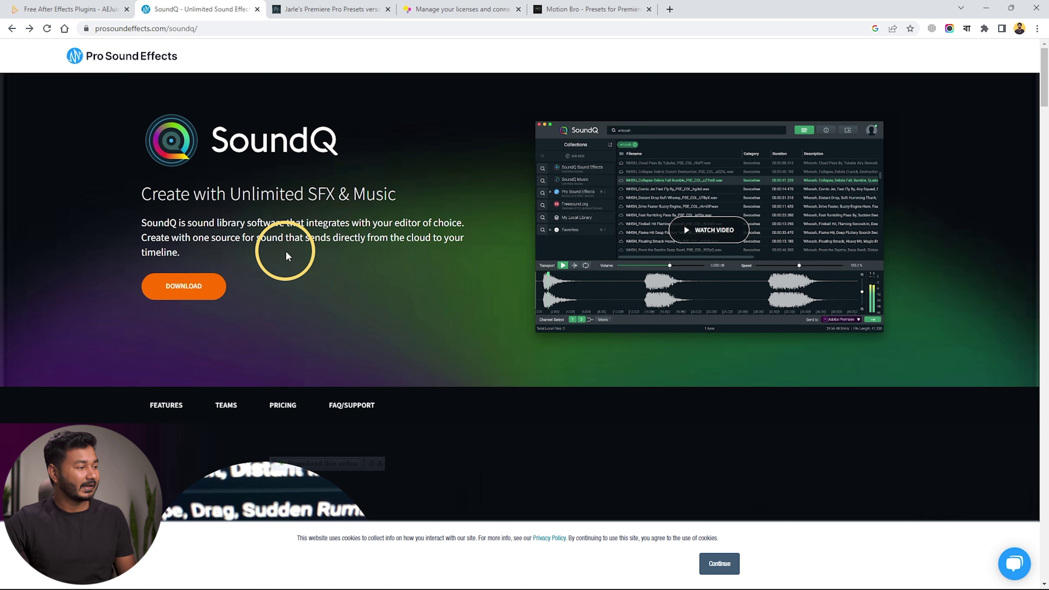
scroll(285, 256, down, 3)
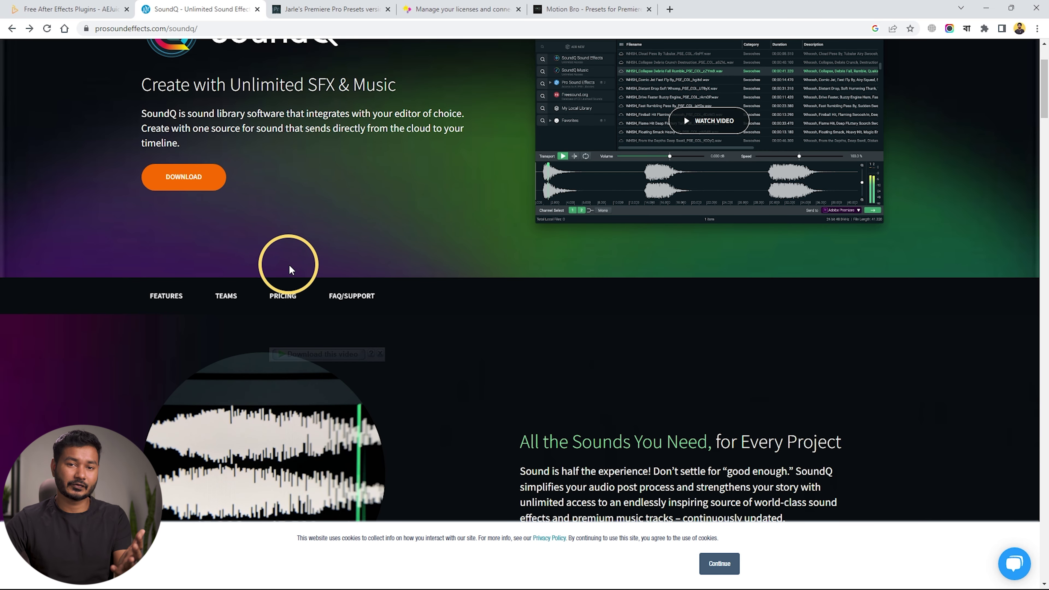
scroll(292, 265, up, 3)
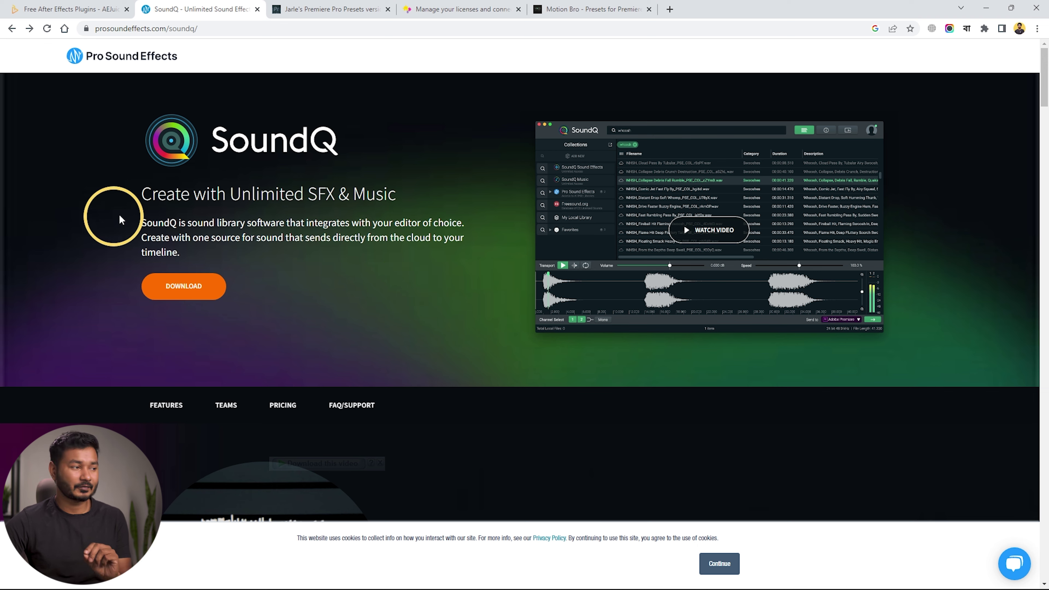
Step: Switch to the SoundQ application, open the SoundQ Free Sound Effects collection and preview the SFX Atmos Reverse Chimes sound
click(950, 29)
click(694, 577)
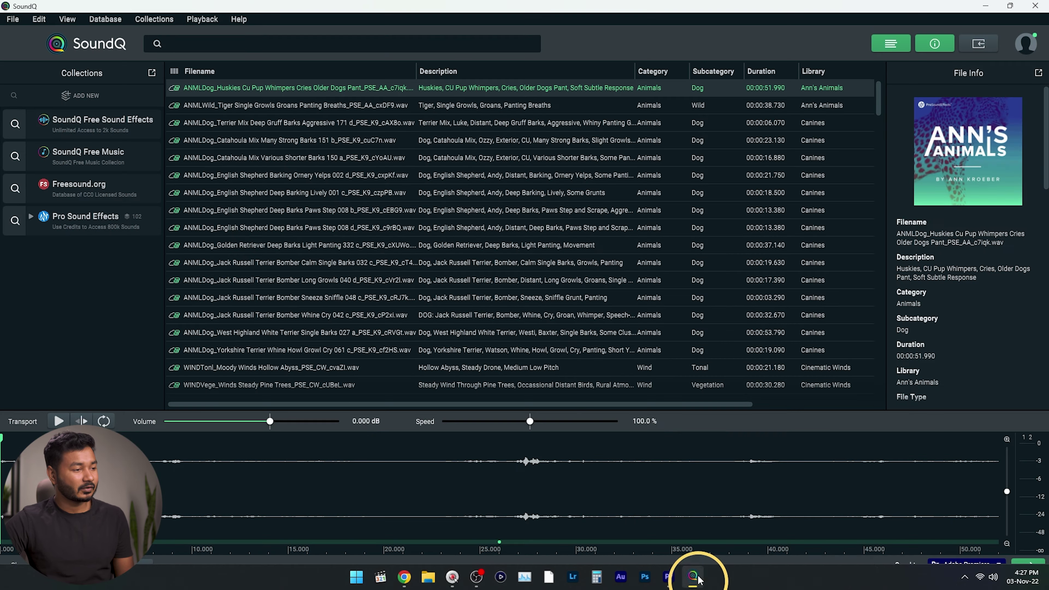
click(101, 130)
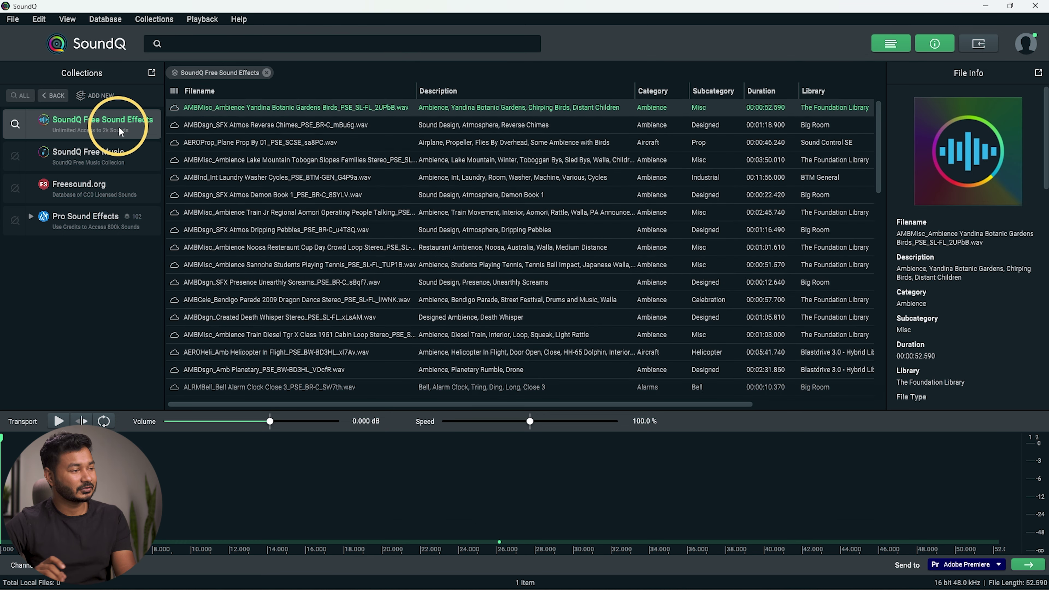
click(239, 125)
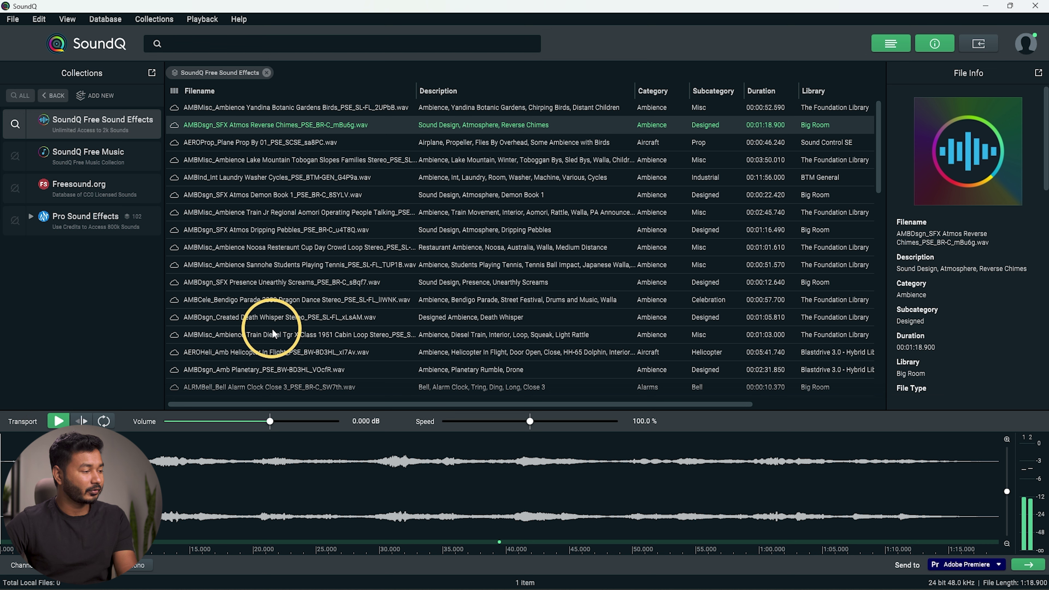
Step: Search the free sound effects for "whoosh" and audition Fire Torch Whoosh Smooth Fast 3 and Fire Torch Whoosh Fast Strong 1
click(218, 50)
text(wh)
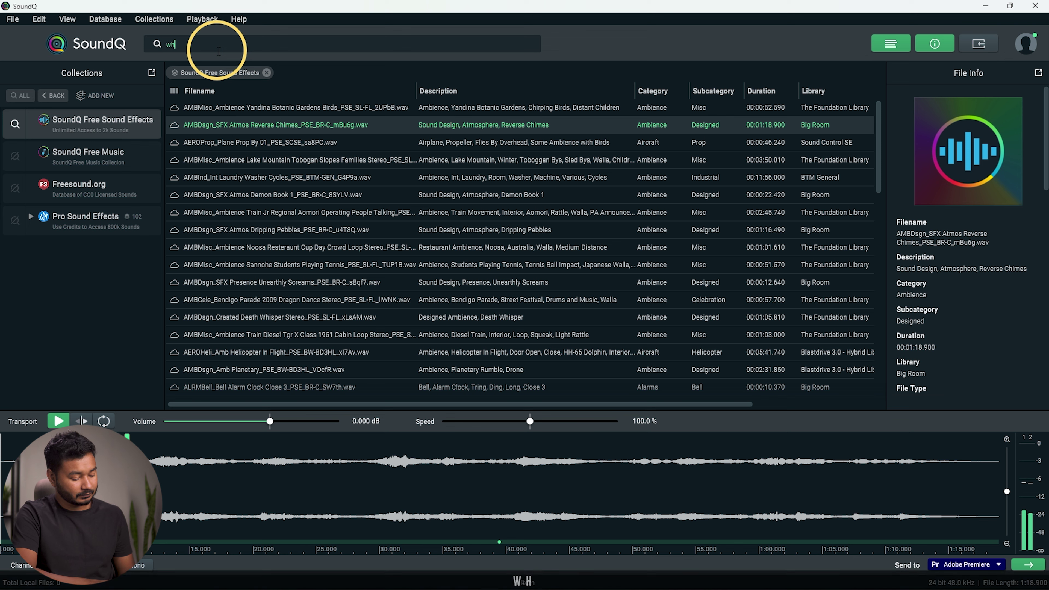
text(oosh)
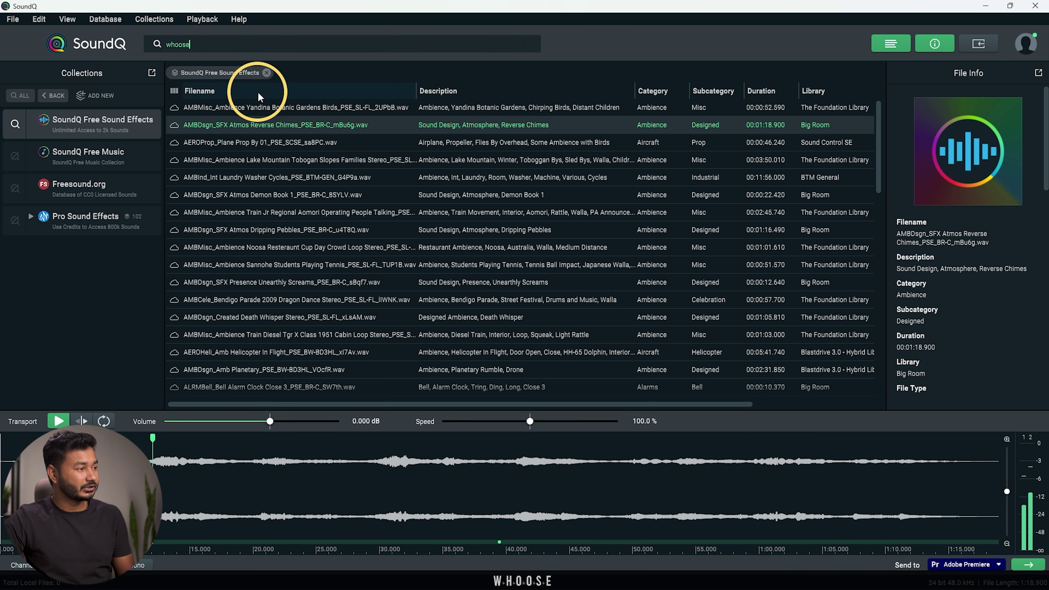
key(Return)
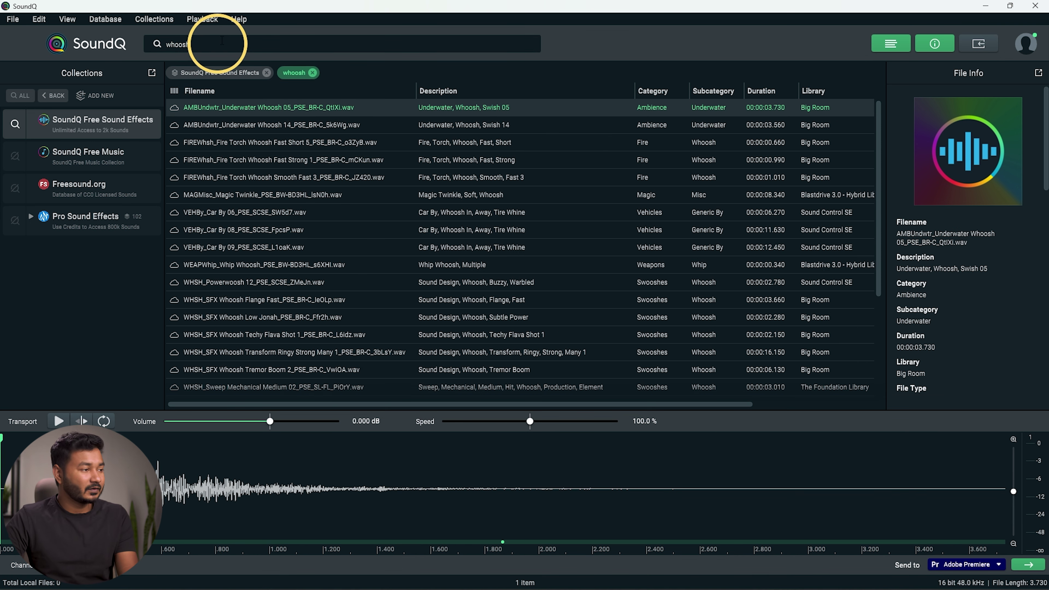
click(261, 174)
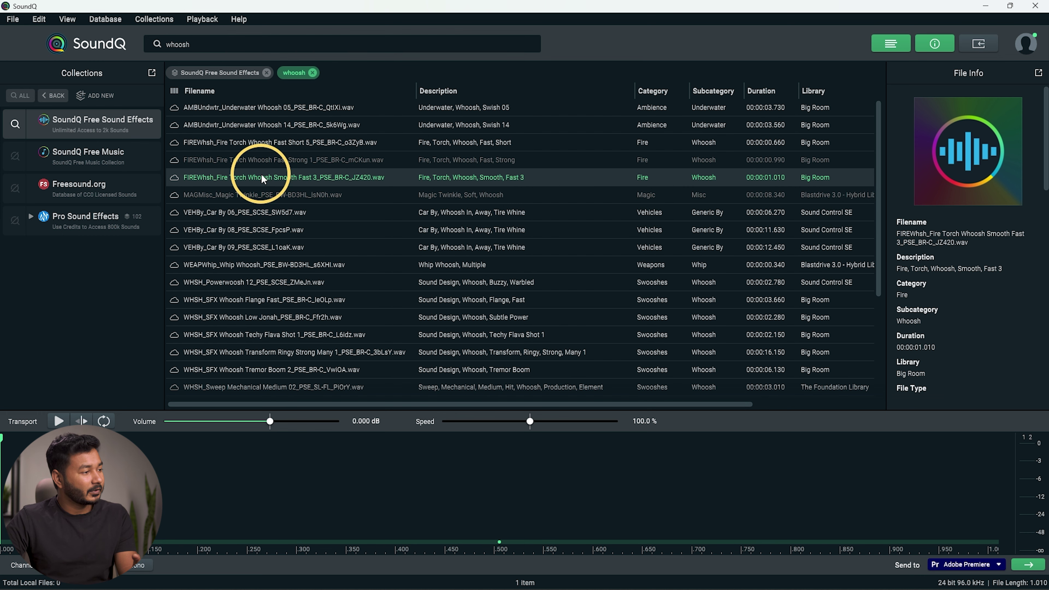
click(260, 161)
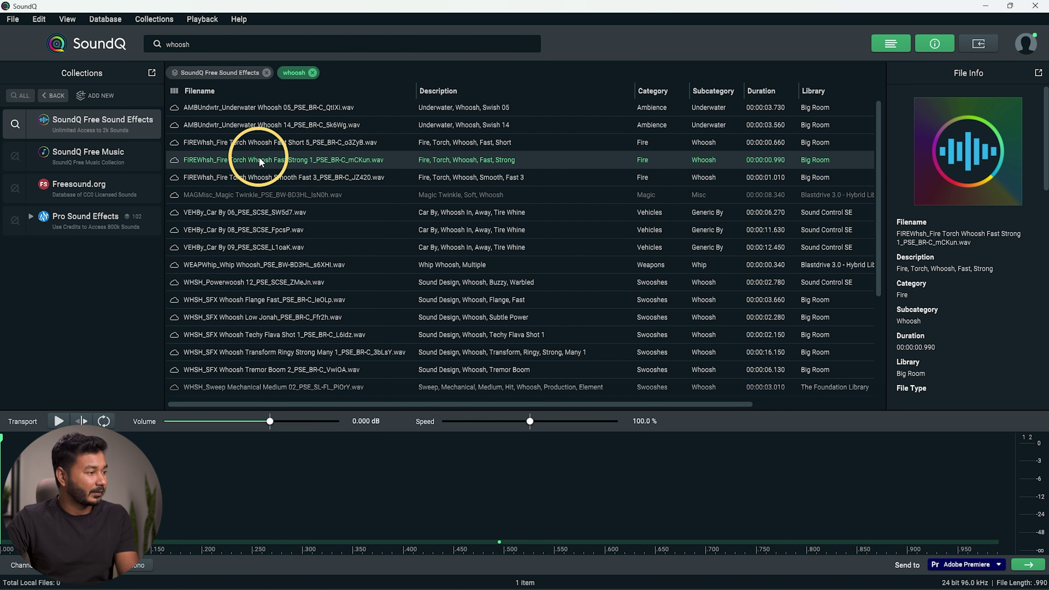
Step: Play Fire Torch Whoosh Fast Strong 1 and send the entire file to the Adobe Premiere timeline
click(59, 421)
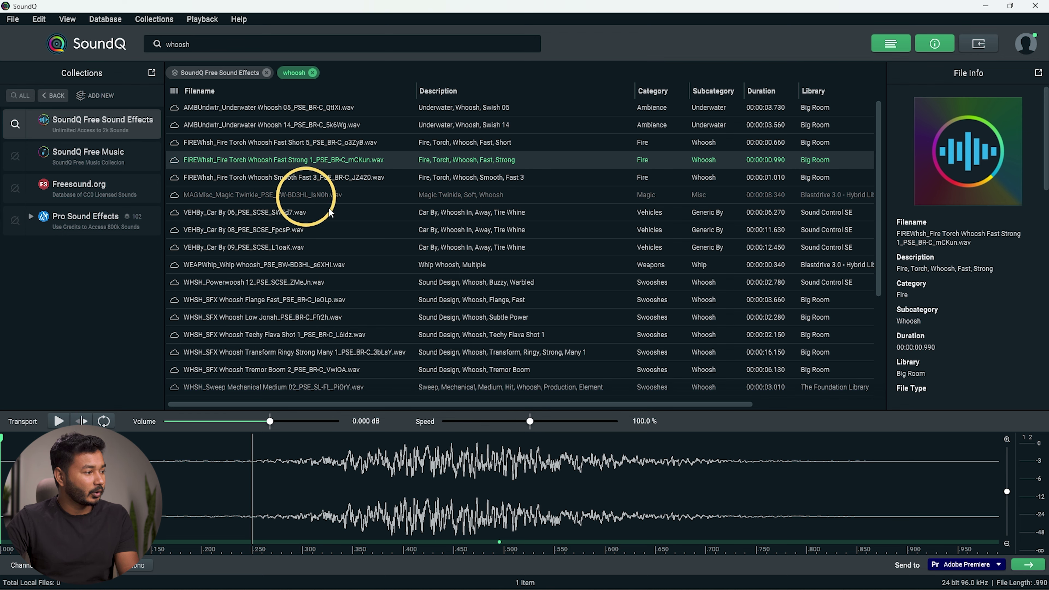
click(998, 564)
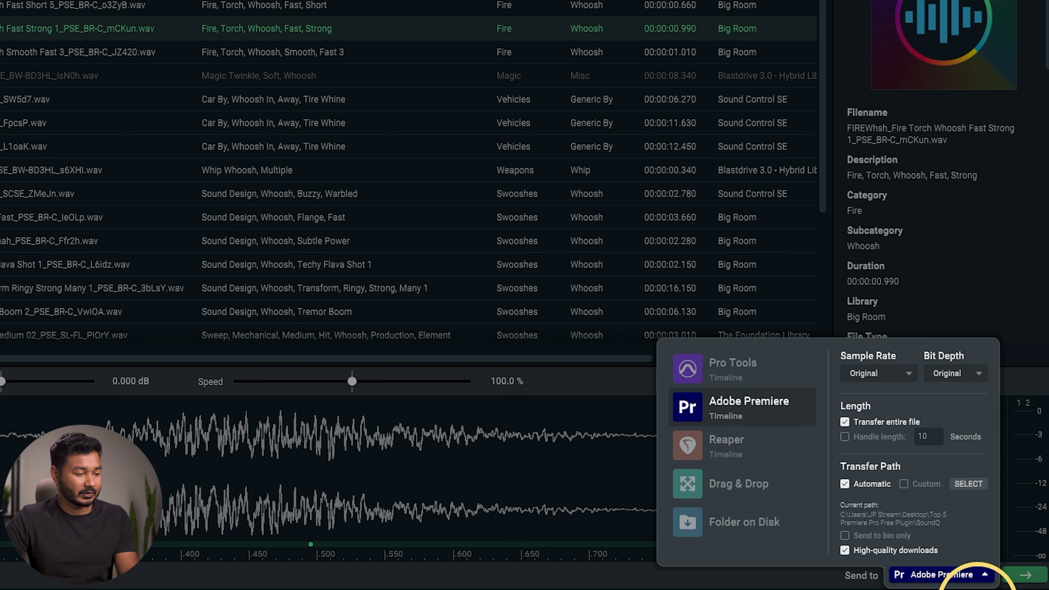
click(1032, 583)
click(1026, 578)
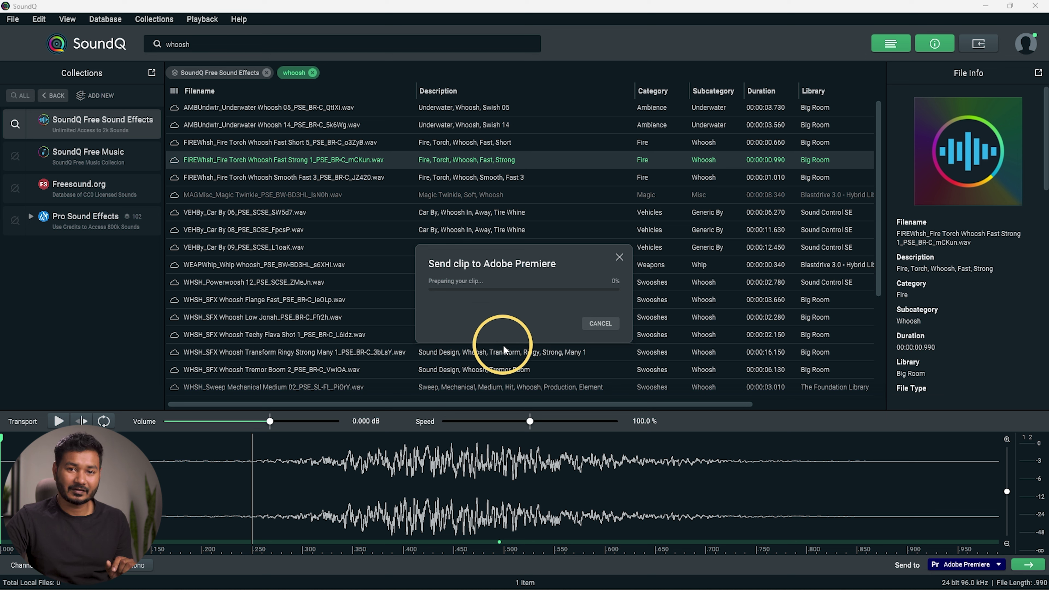
Step: Switch to Premiere Pro, move the sent whoosh clip onto audio track A2 after the existing sound effect, and play it back
mouse_move(574, 588)
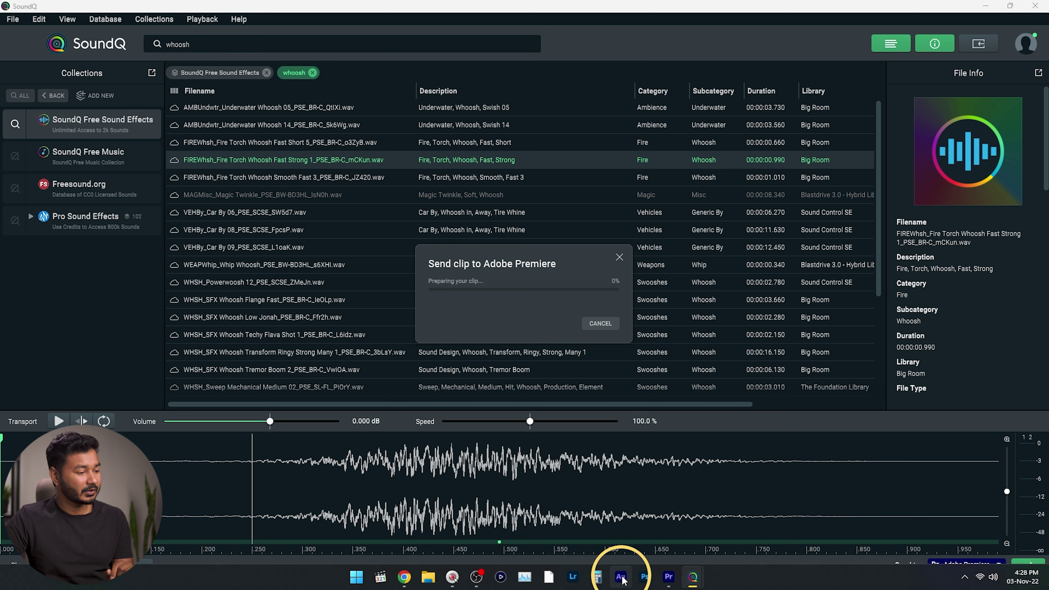
click(672, 580)
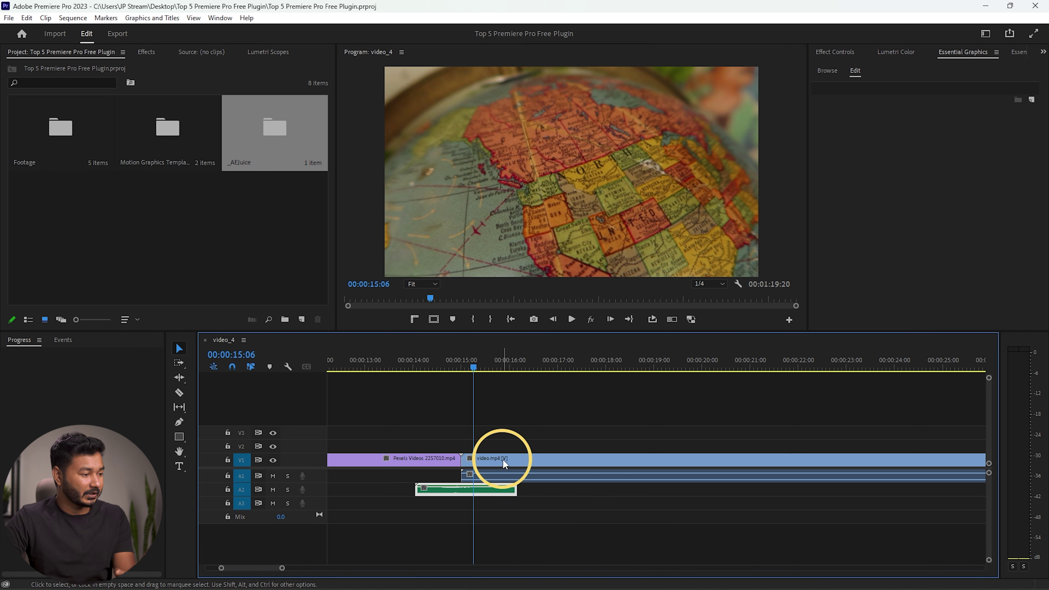
drag(507, 523, 562, 495)
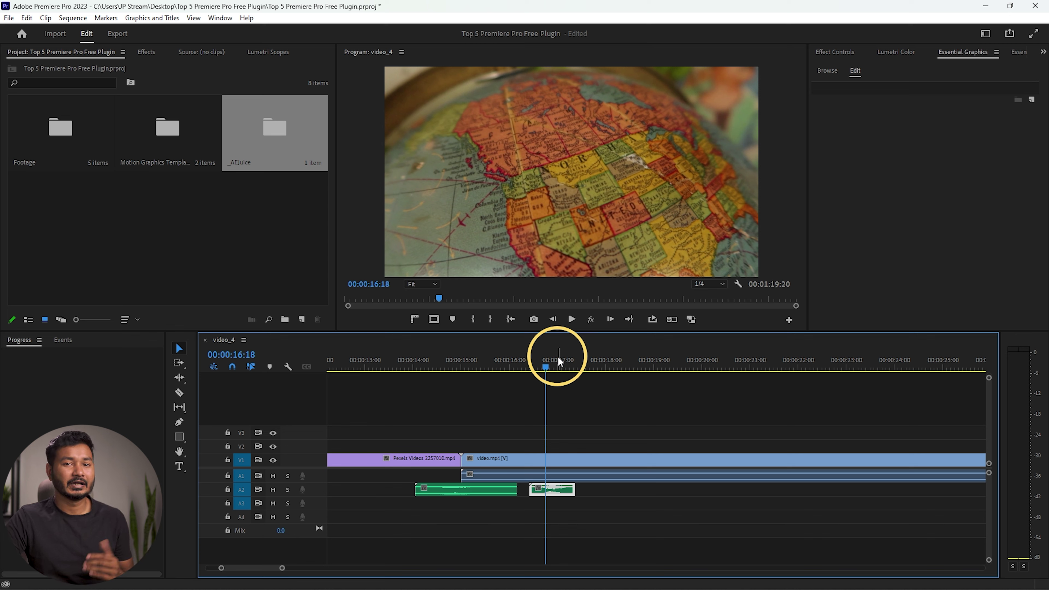
click(539, 353)
key(space)
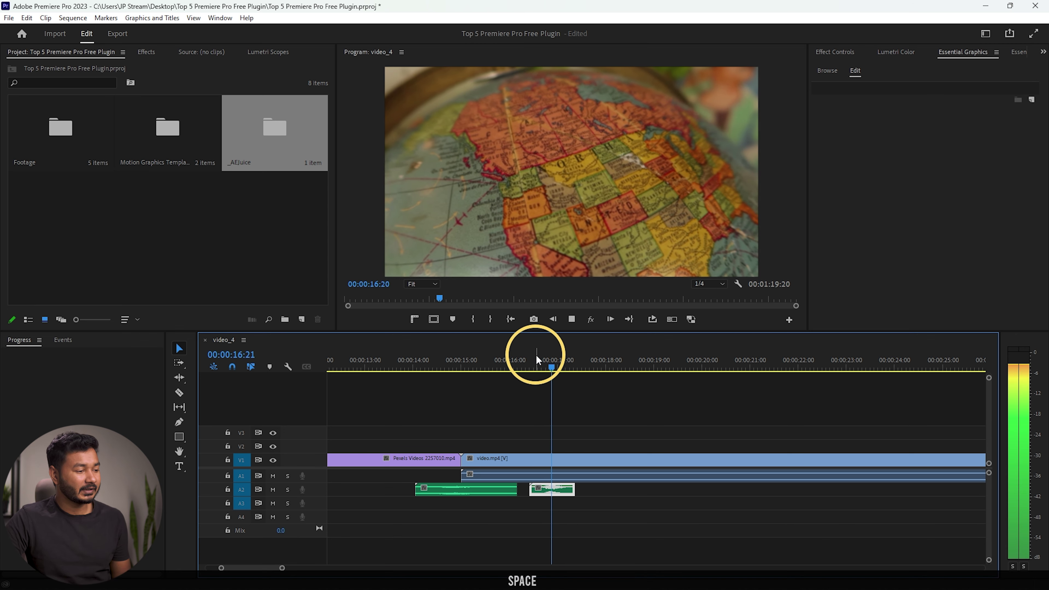
key(space)
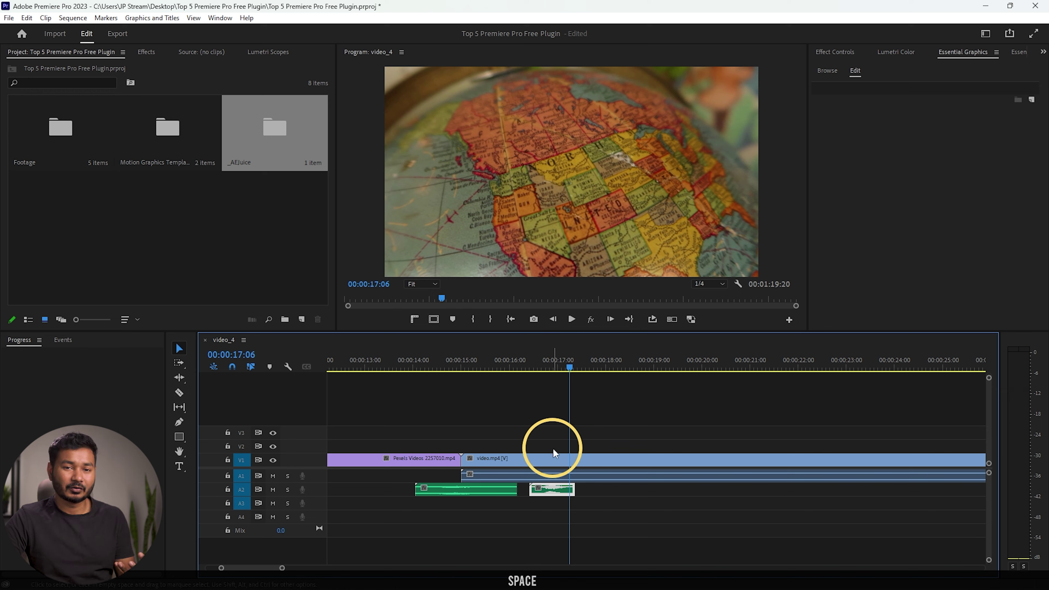
Step: Switch back to SoundQ and look through the whoosh sounds in the Freesound.org collection
click(692, 576)
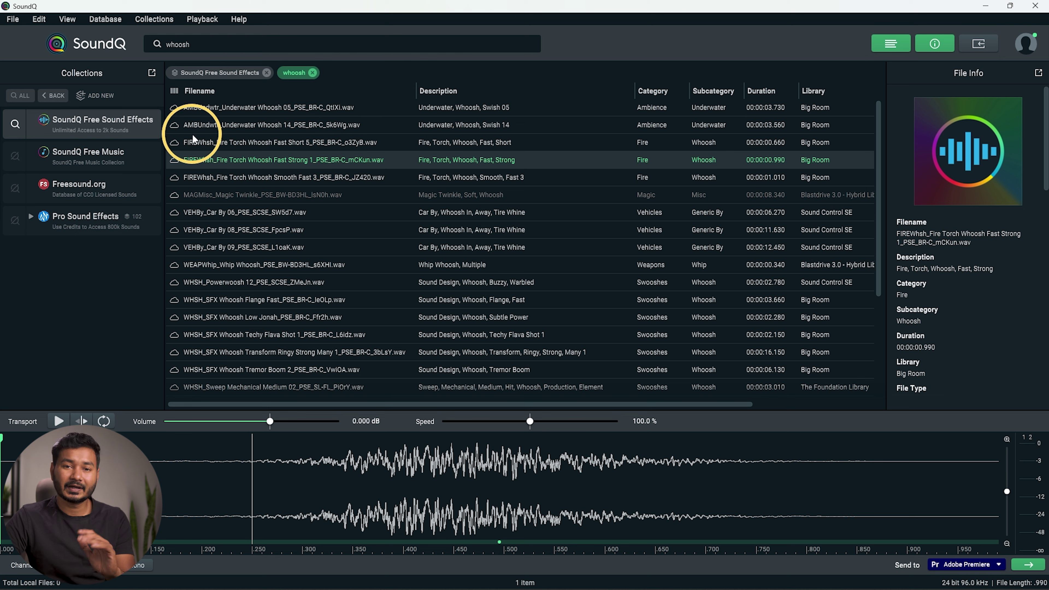
click(120, 195)
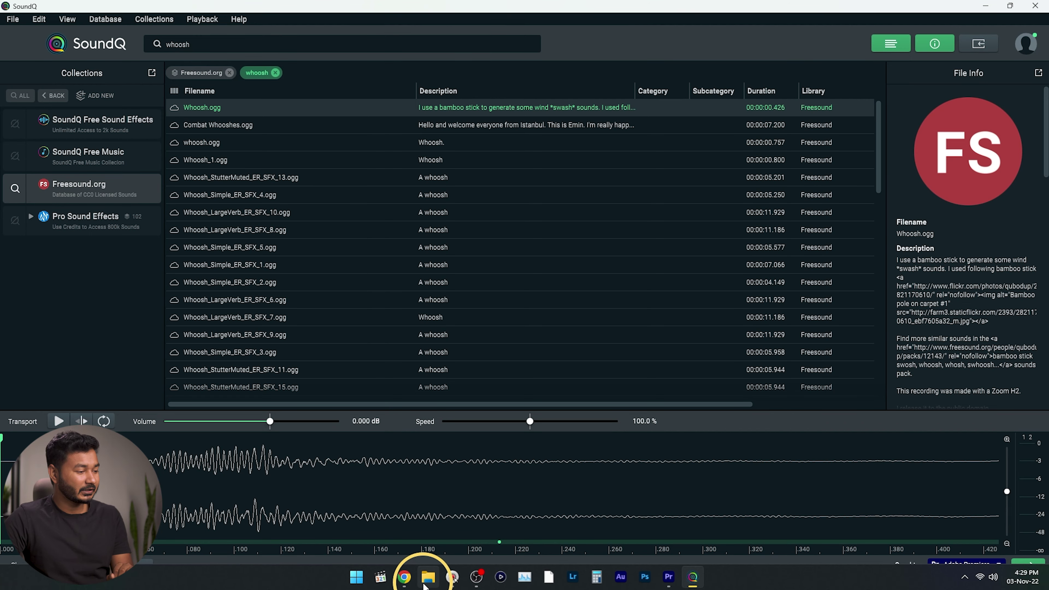
Step: Switch to Chrome and read through the download page for Jarle's Premiere Pro Presets version 4.0
click(405, 577)
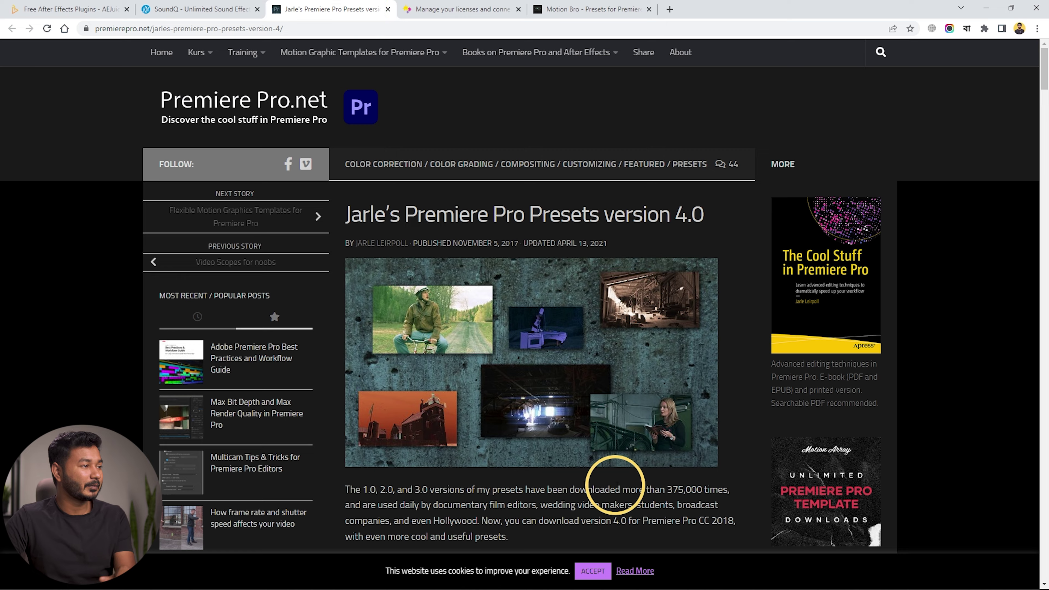
scroll(615, 484, down, 10)
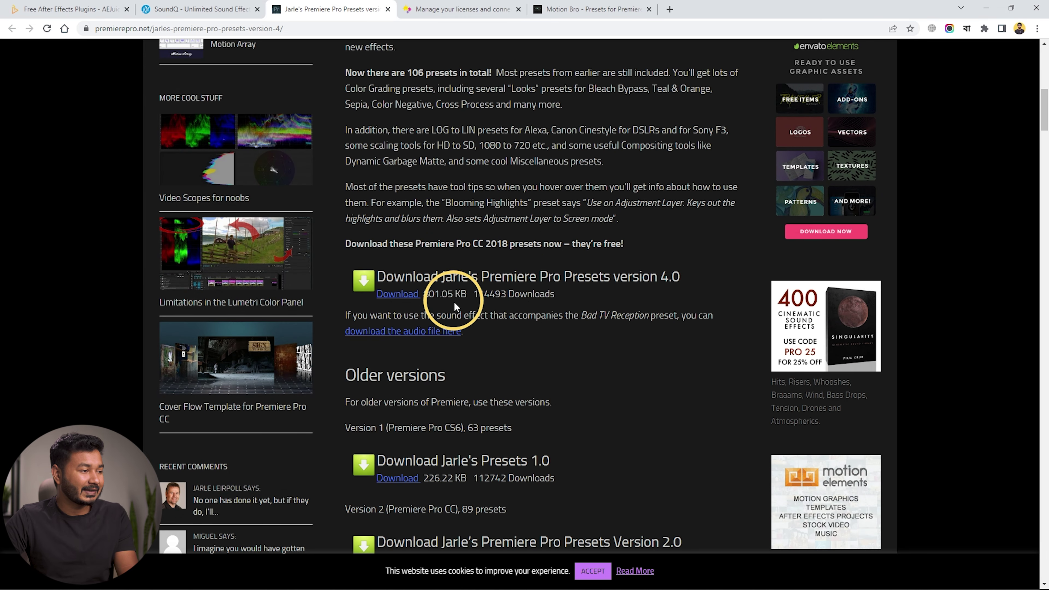
scroll(454, 304, up, 8)
scroll(455, 303, down, 3)
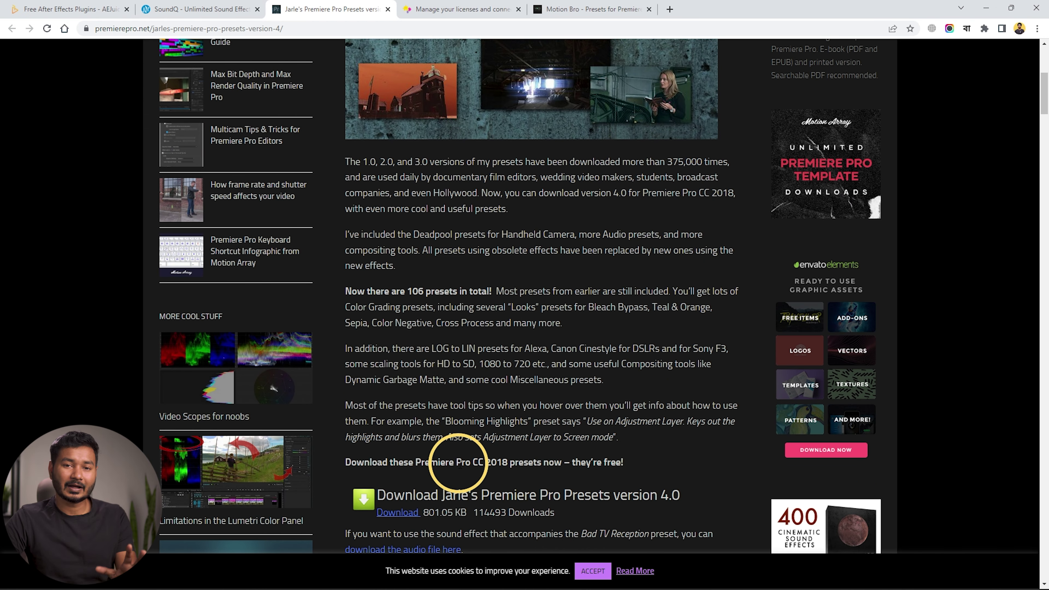
Step: Switch to Premiere Pro and import the effect presets from the Jarles_Presets_4.0 folder in Downloads
mouse_move(550, 582)
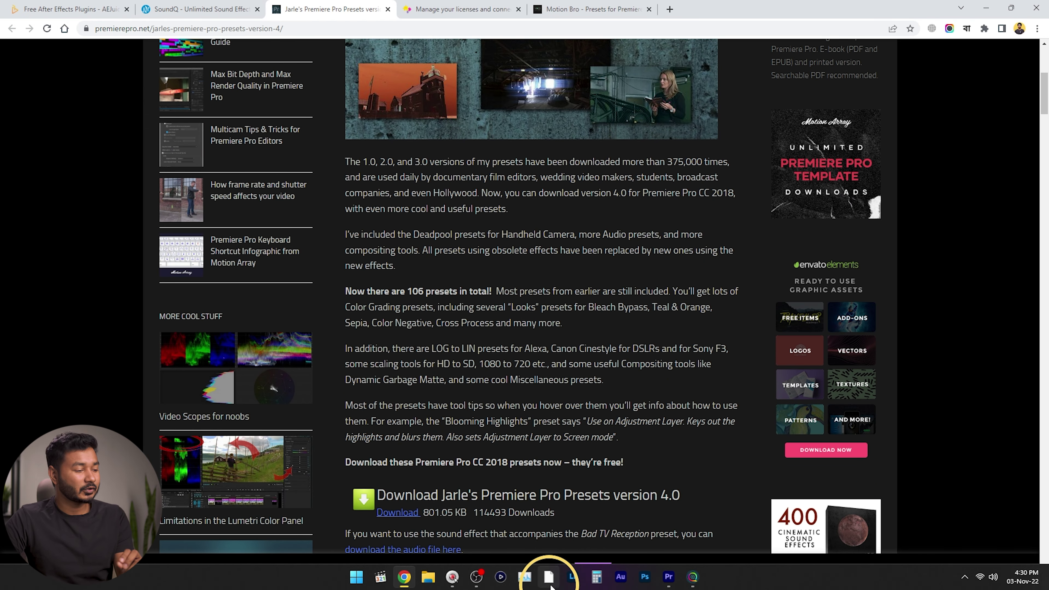
click(667, 576)
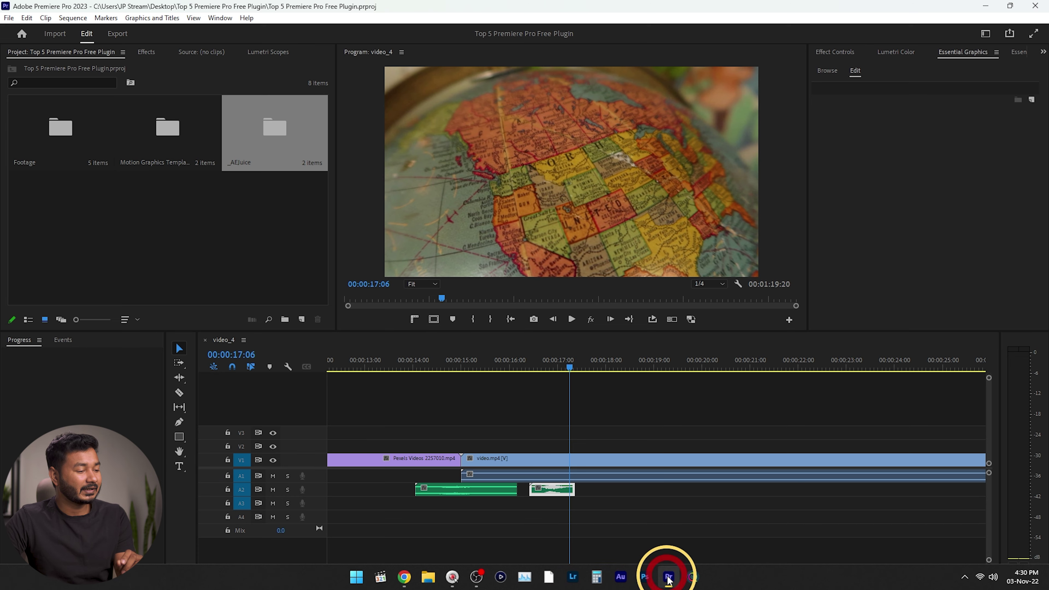
click(155, 54)
click(162, 53)
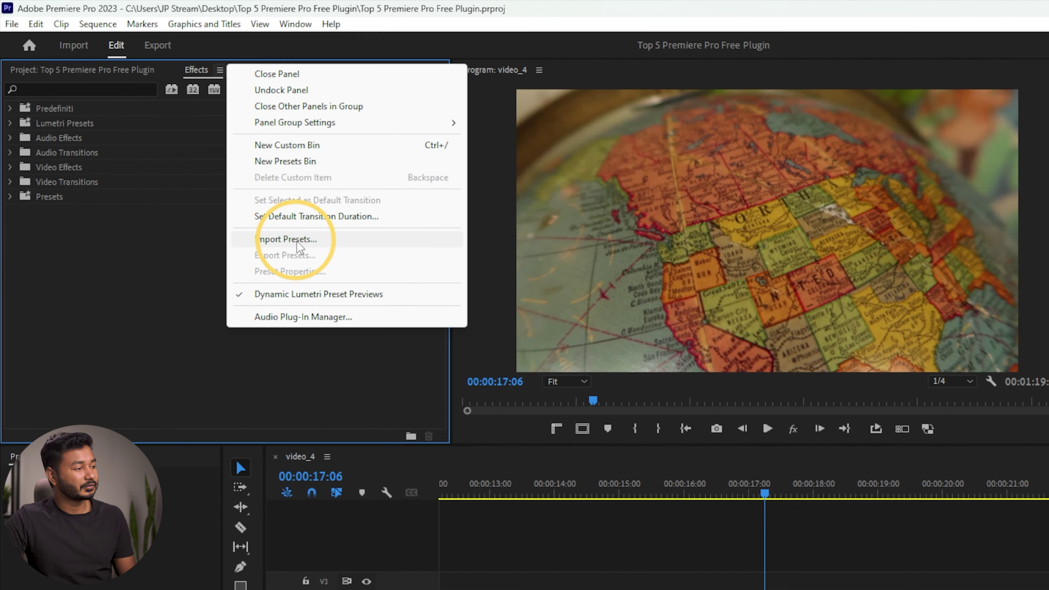
click(246, 202)
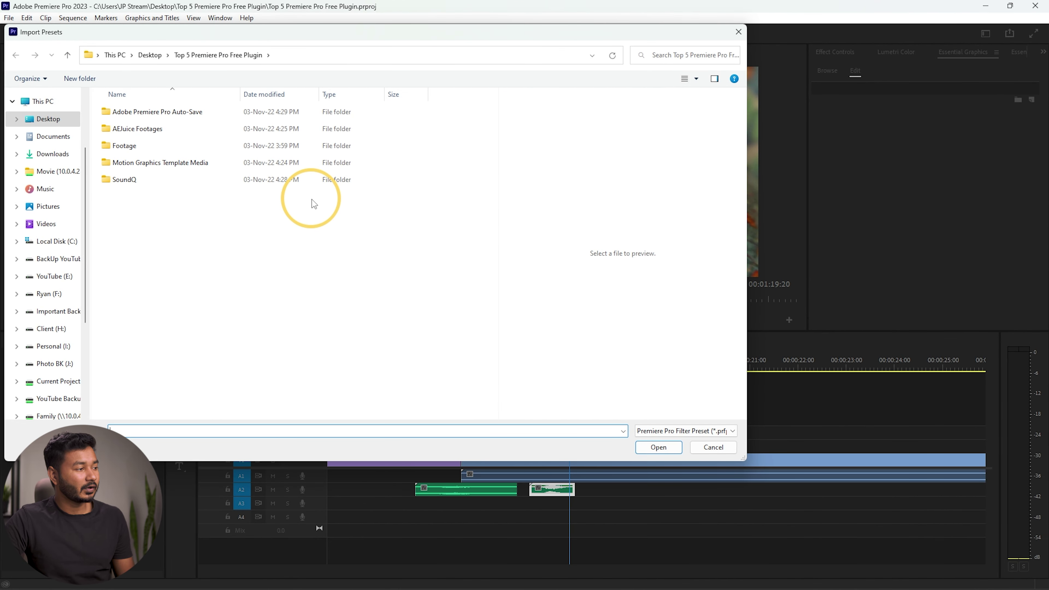
click(53, 154)
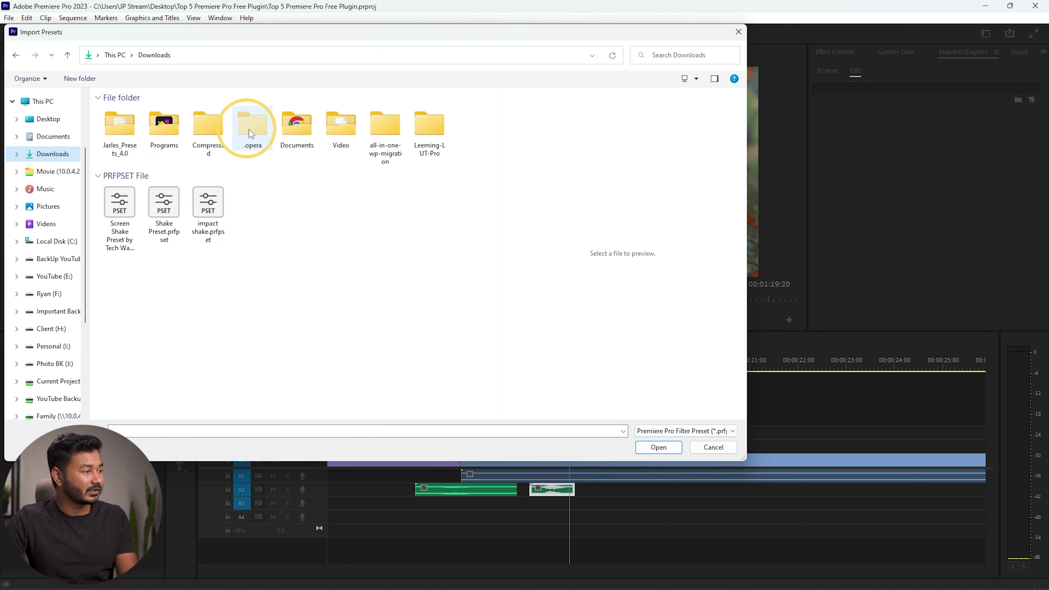
double_click(118, 129)
click(122, 128)
click(658, 447)
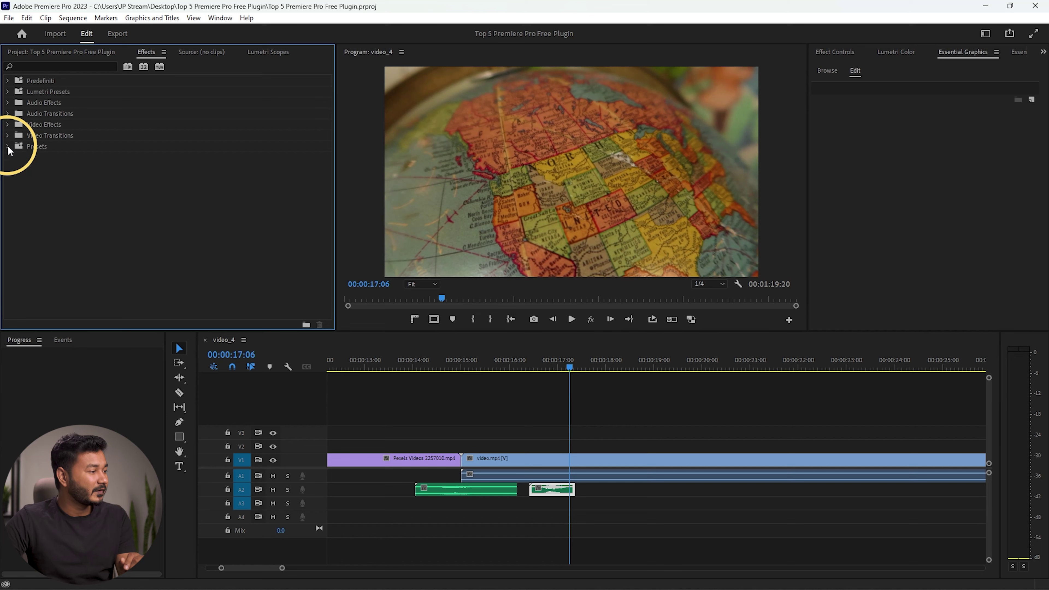
Step: Expand the imported Jarle's Presets 4.0 bin among the effect presets and look through its preset categories
click(7, 147)
scroll(81, 210, down, 1)
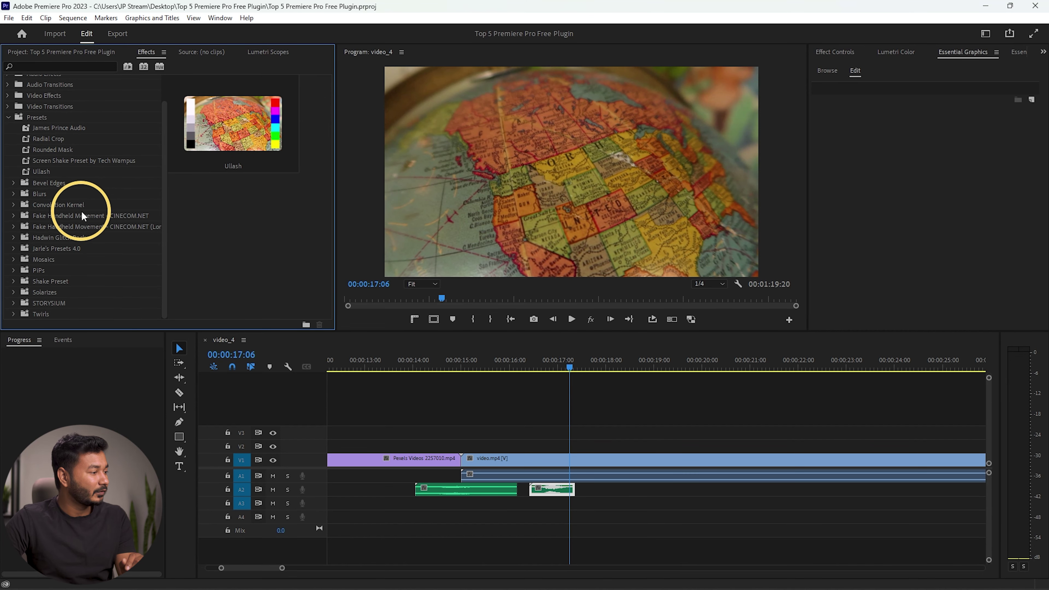
click(53, 247)
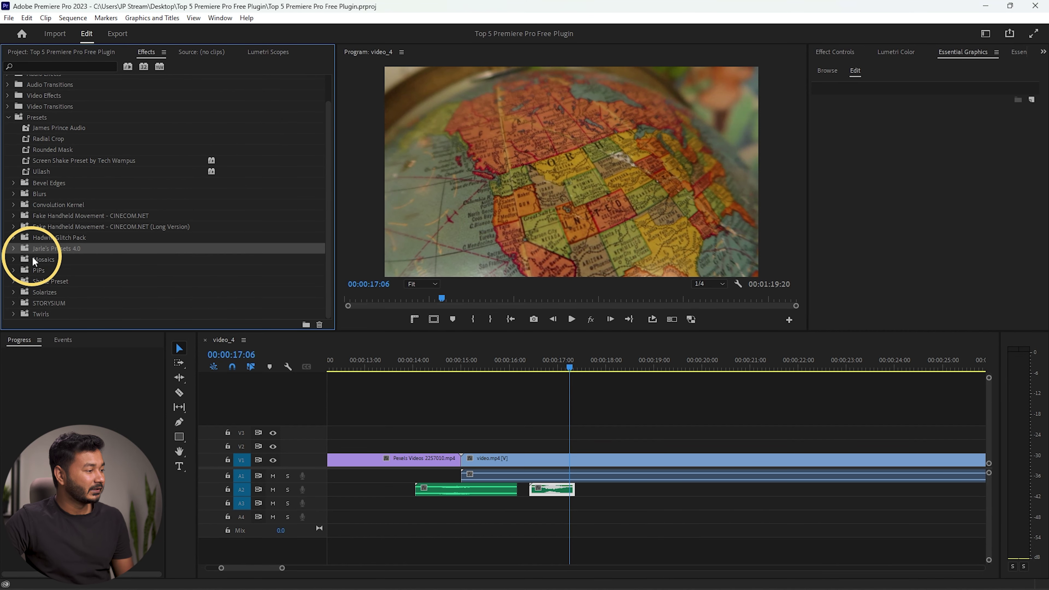
click(14, 251)
scroll(134, 218, down, 4)
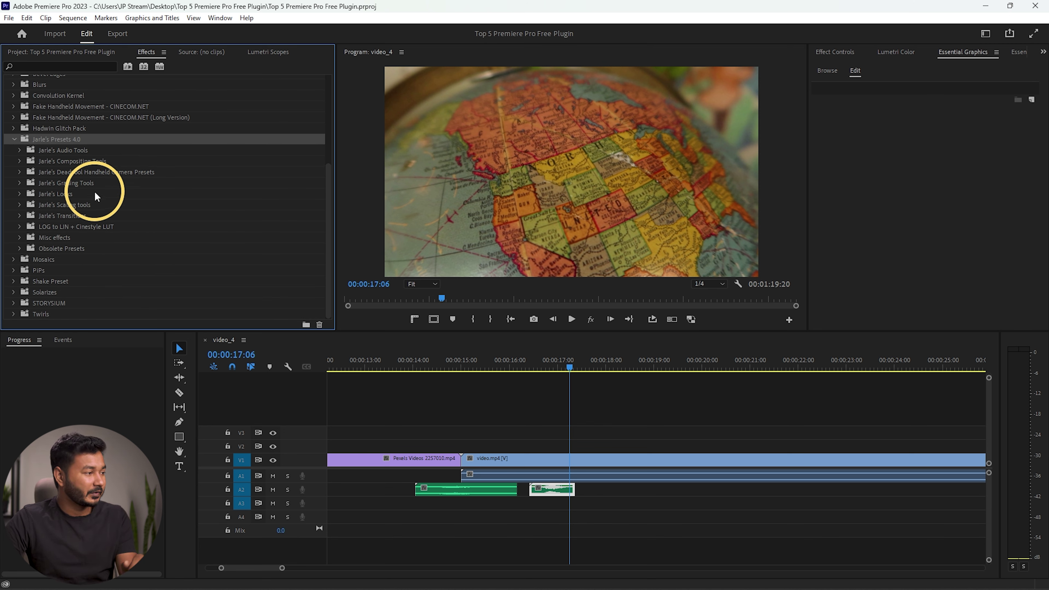
click(80, 151)
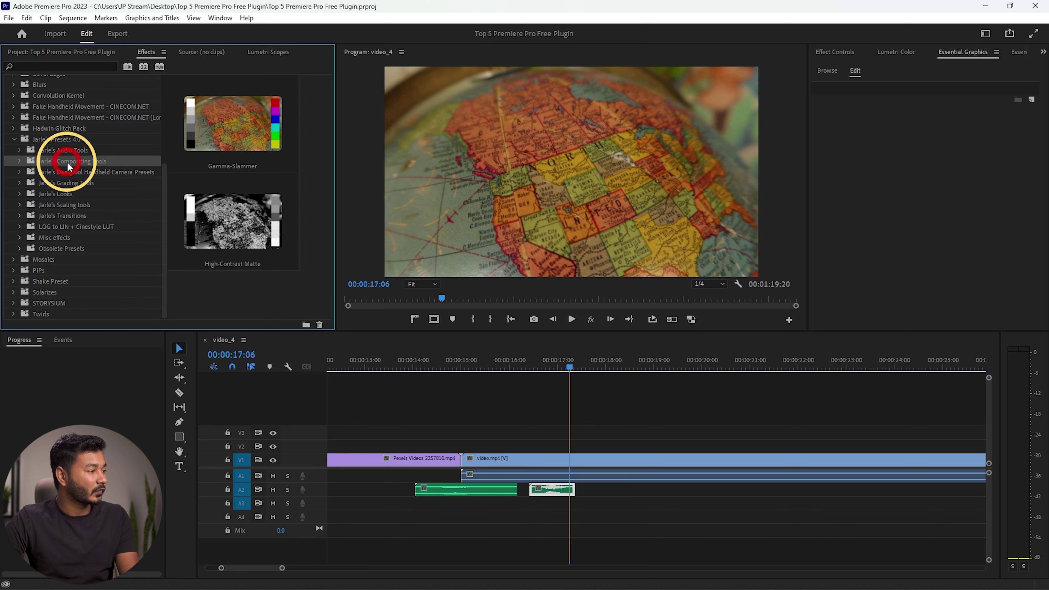
Step: Apply the Handheld Camera - Small Camcorder preset for any footage to video.mp4, and check its playback and Motion settings
click(82, 173)
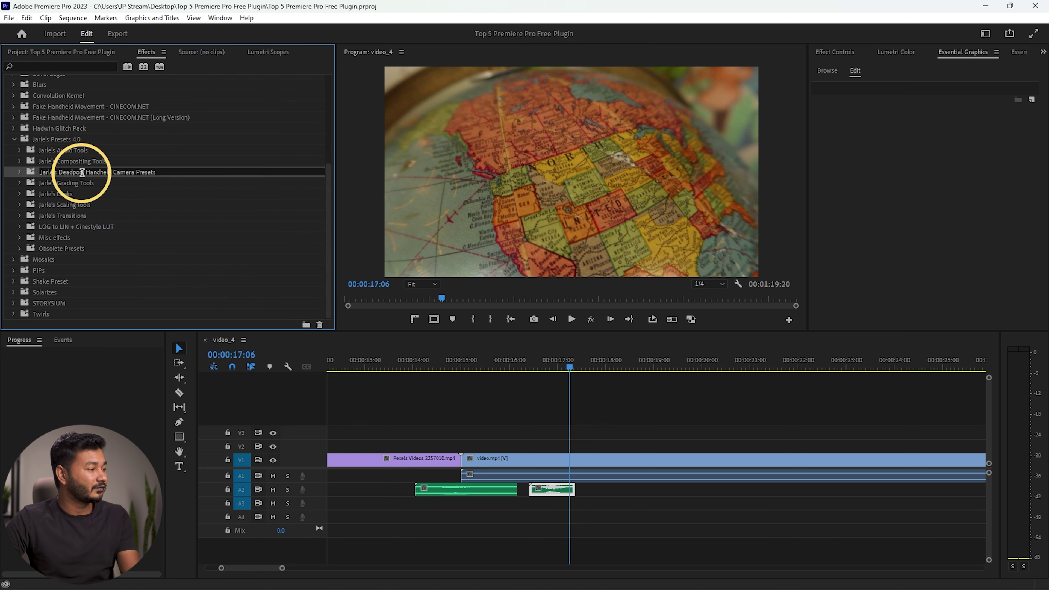
click(20, 172)
click(24, 183)
drag(103, 203, 540, 458)
key(space)
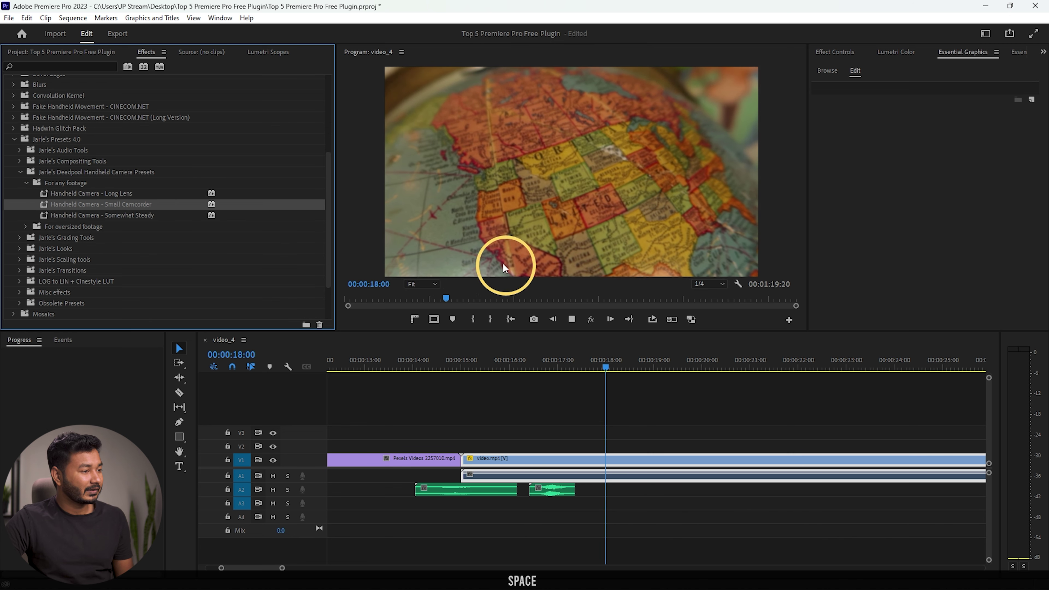
key(space)
click(839, 49)
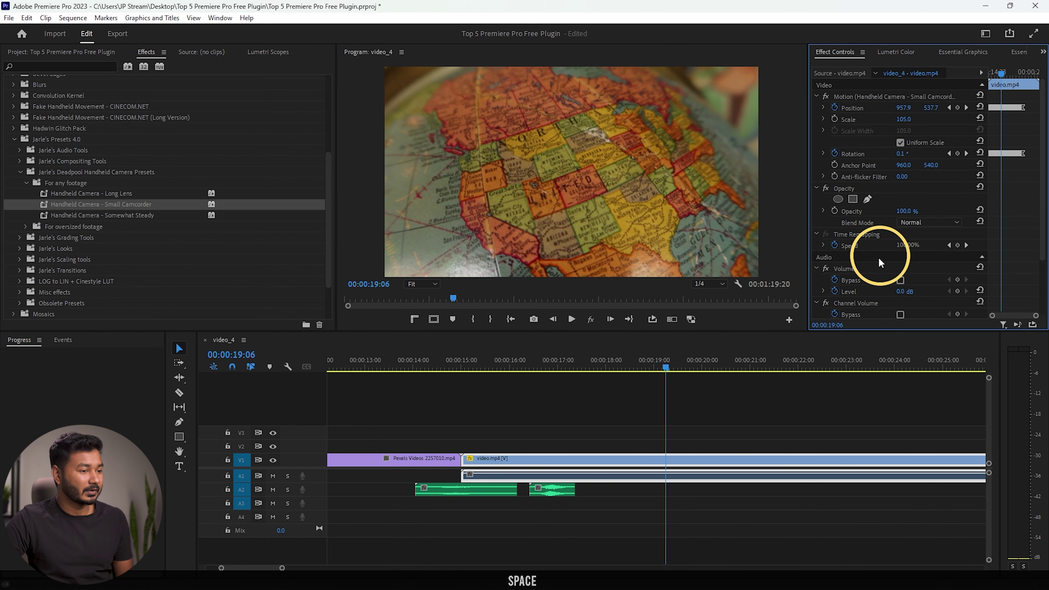
click(876, 94)
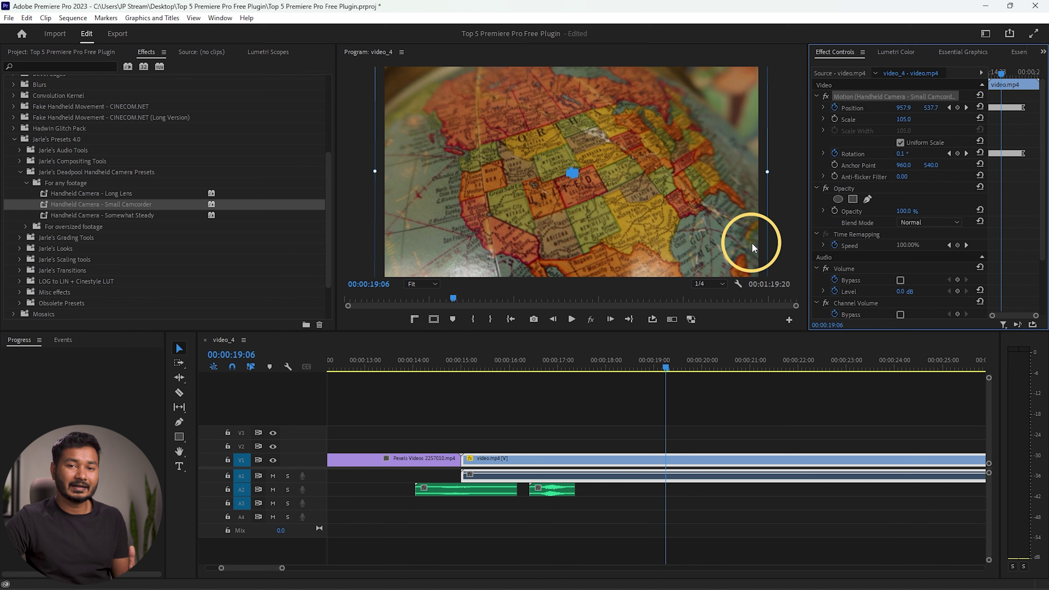
Step: Undo the Small Camcorder preset and the whoosh clip's move, and play the sequence without the camera shake
key(ctrl+z)
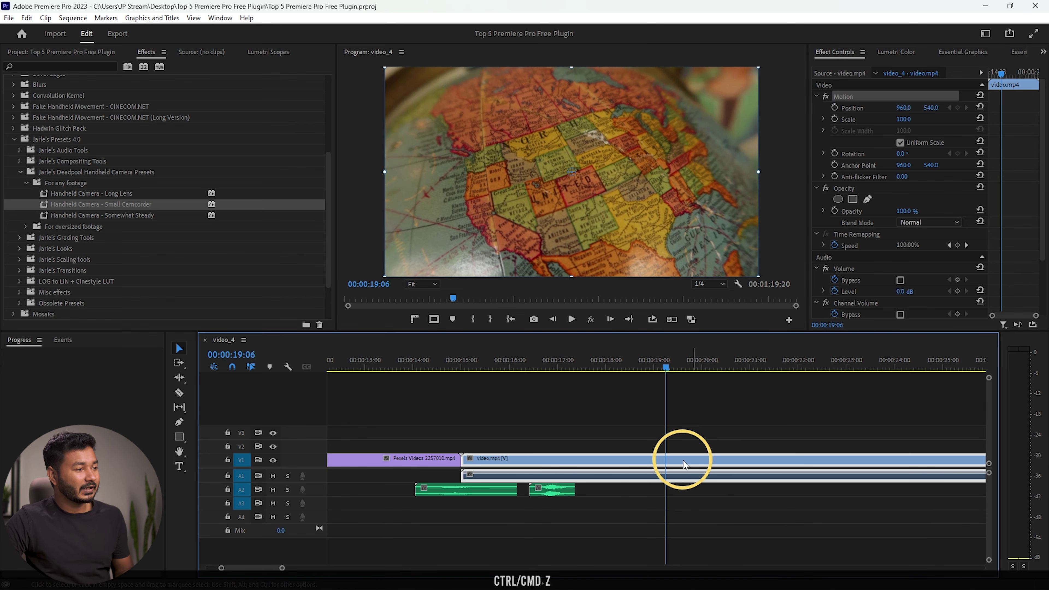
key(ctrl+z)
key(space)
key(space)
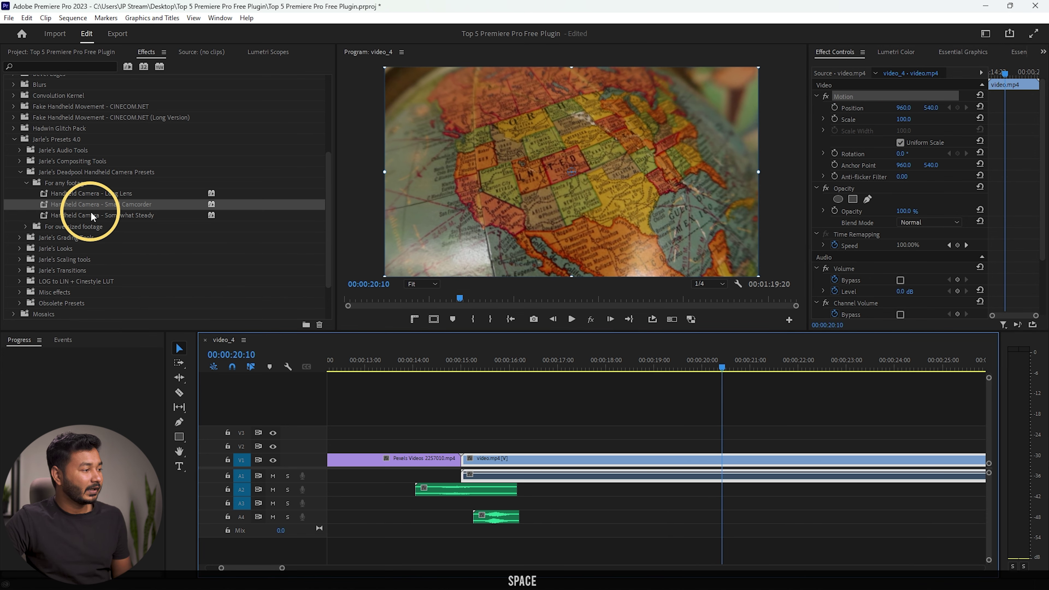
Step: Try the Handheld Camera - Somewhat Steady preset on video.mp4 during playback, and undo it
click(92, 216)
drag(486, 348, 579, 459)
key(space)
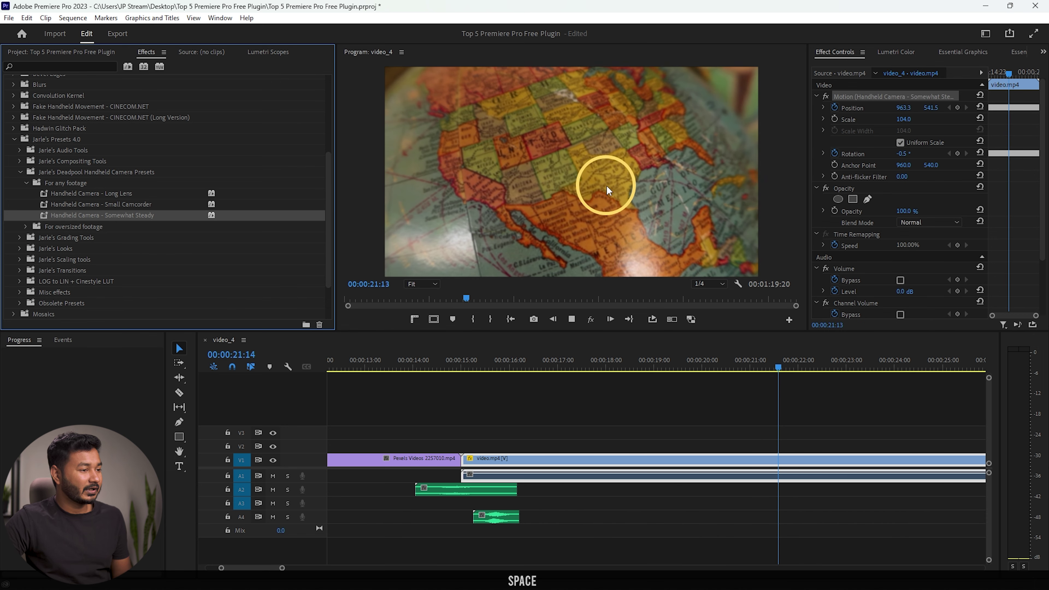
key(space)
key(ctrl+z)
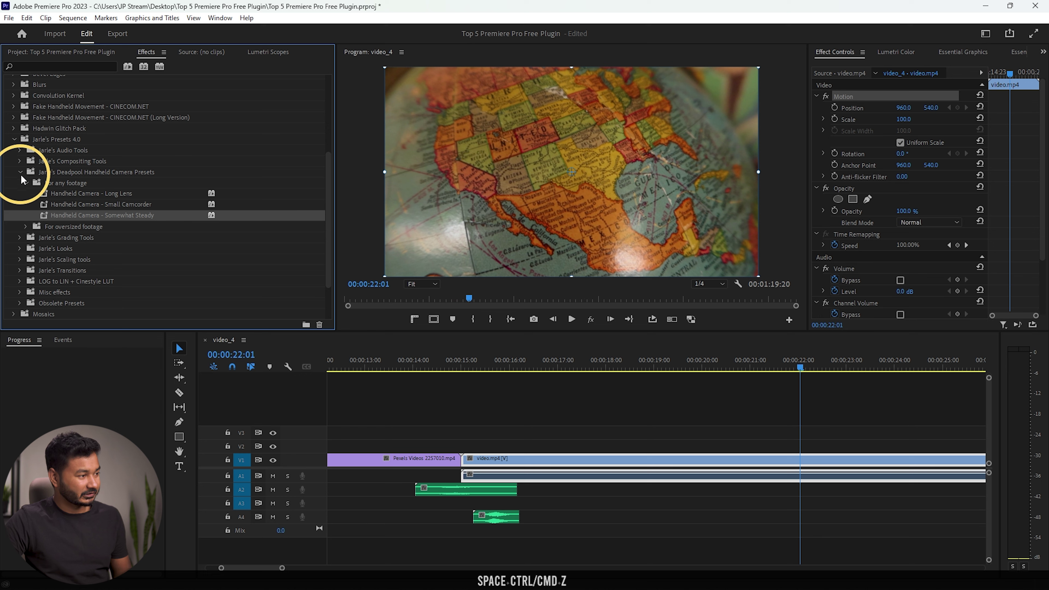
Step: Collapse the Deadpool Handheld Camera presets and look through the preset previews in Jarle's Grading Tools
click(26, 183)
click(20, 172)
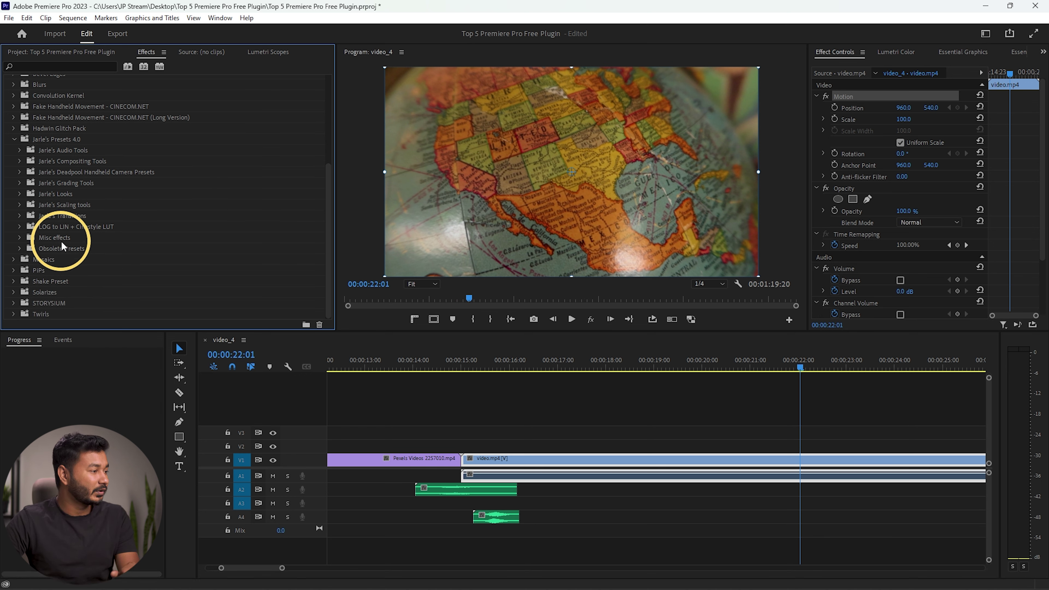
click(20, 182)
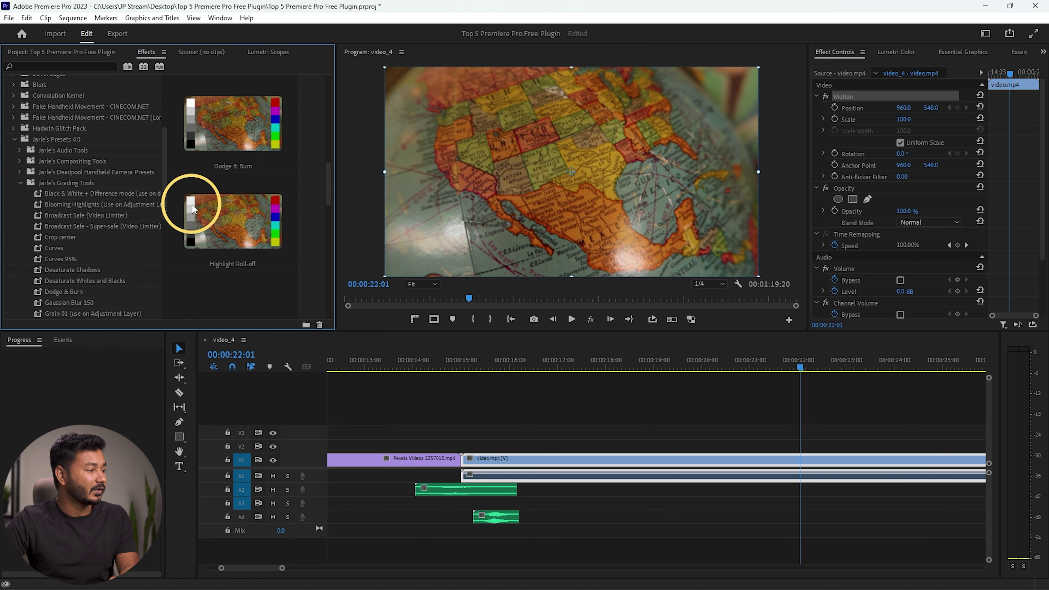
scroll(214, 229, down, 2)
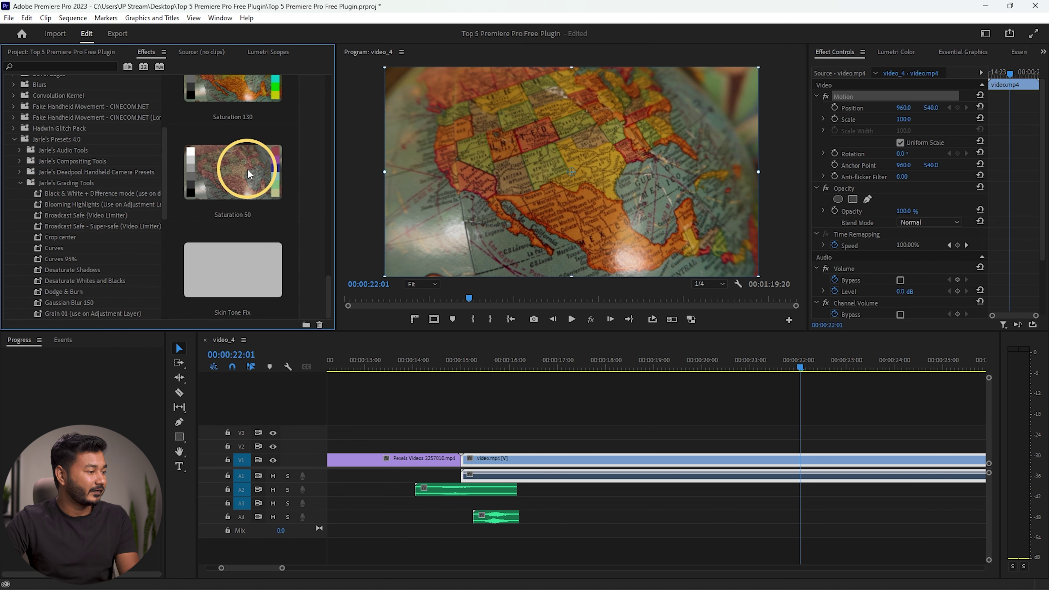
scroll(234, 188, up, 5)
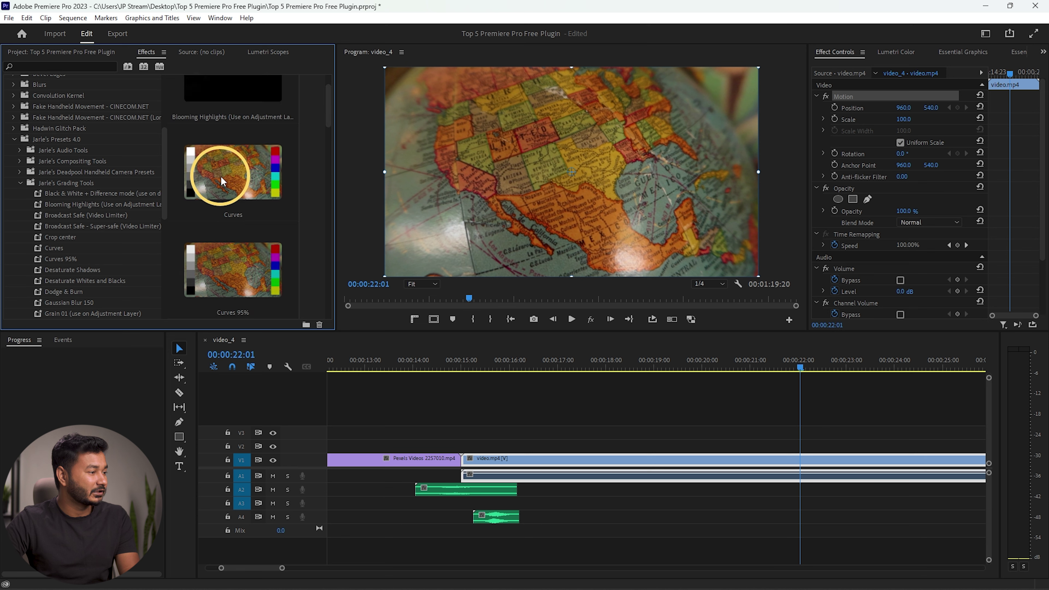
Step: Apply the Curves preset from Jarle's Grading Tools to video.mp4, try a midpoint on its RGB curve, and undo that point
drag(224, 178, 582, 469)
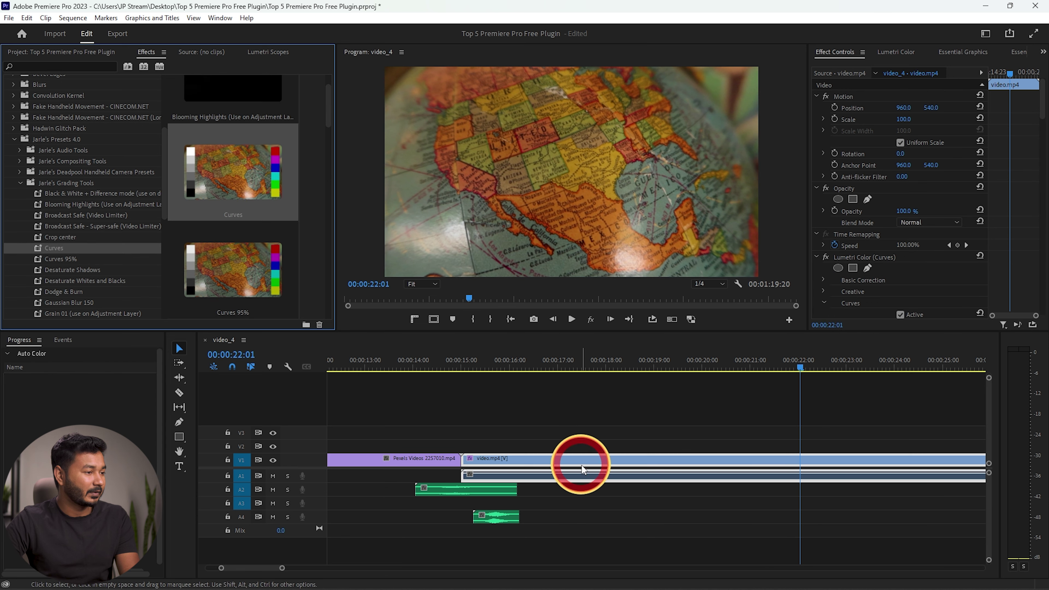
scroll(908, 239, down, 3)
scroll(899, 271, down, 7)
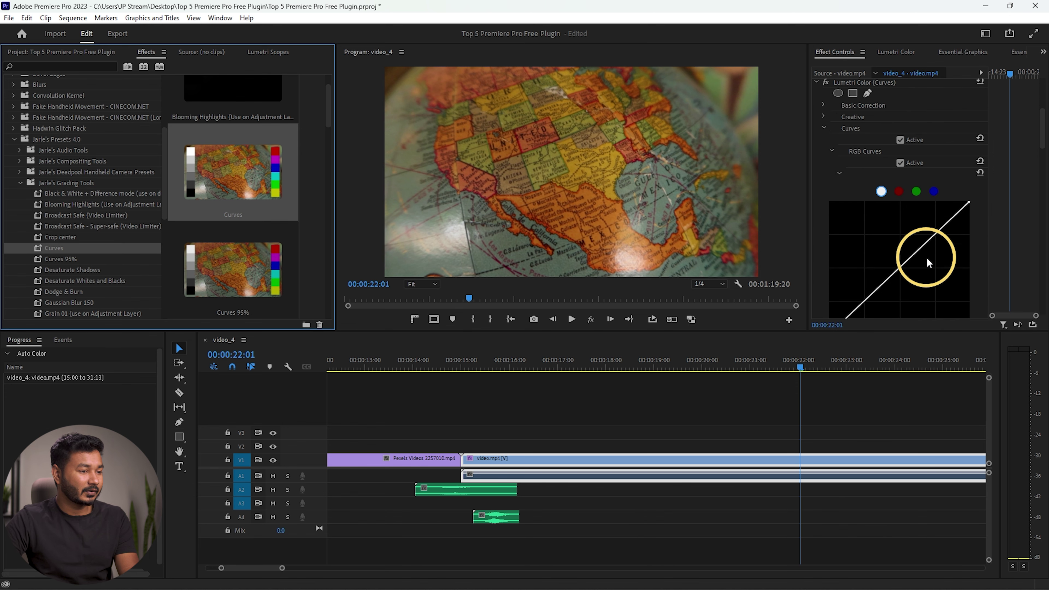
click(899, 188)
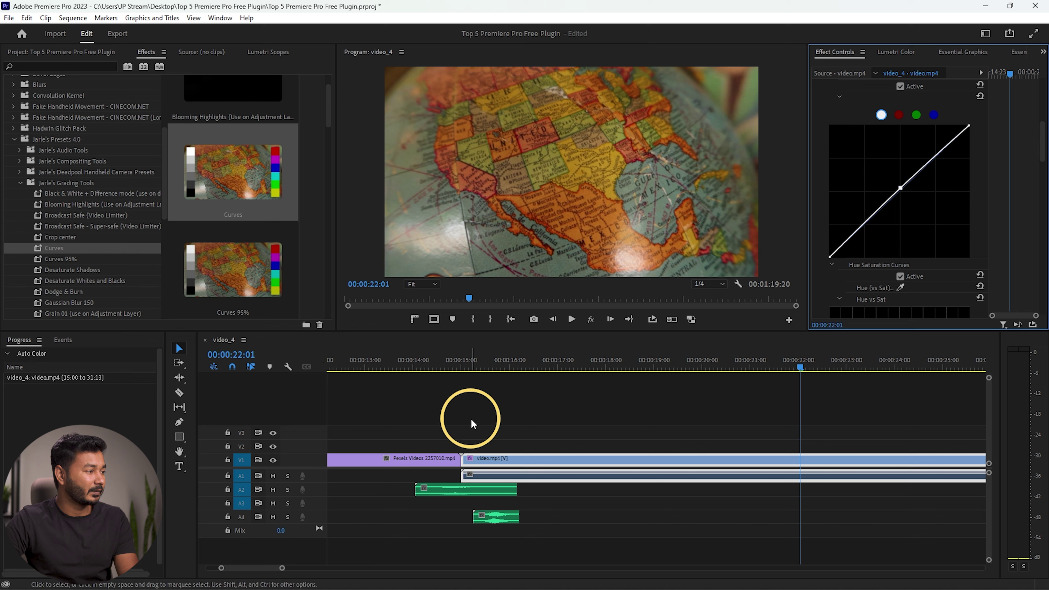
key(ctrl+z)
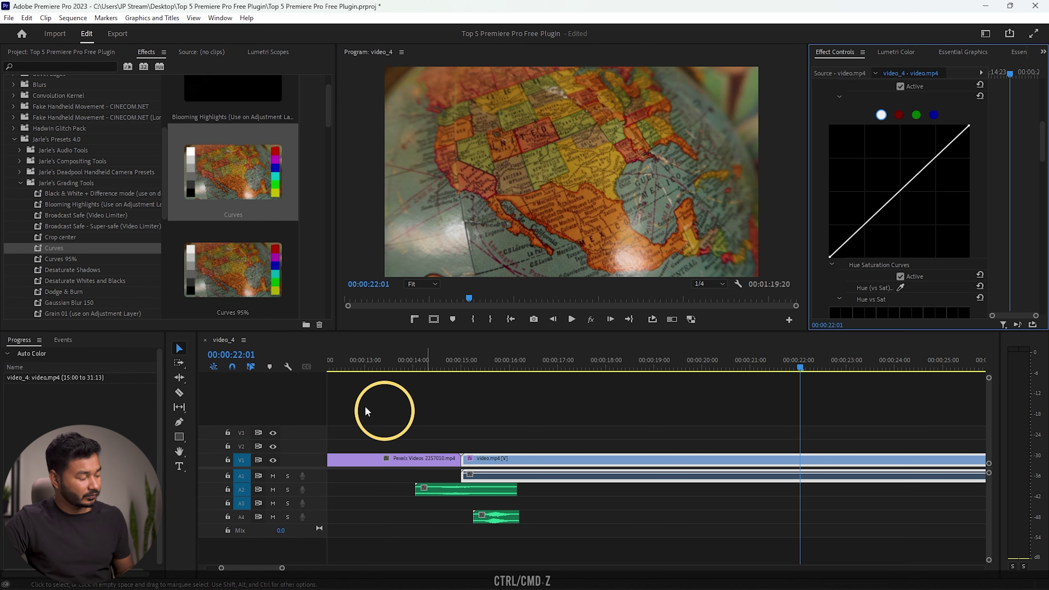
Step: Switch from the Grading Tools to Jarle's Looks, try the Cold Highlights preset on video.mp4, and undo it
click(20, 183)
click(22, 193)
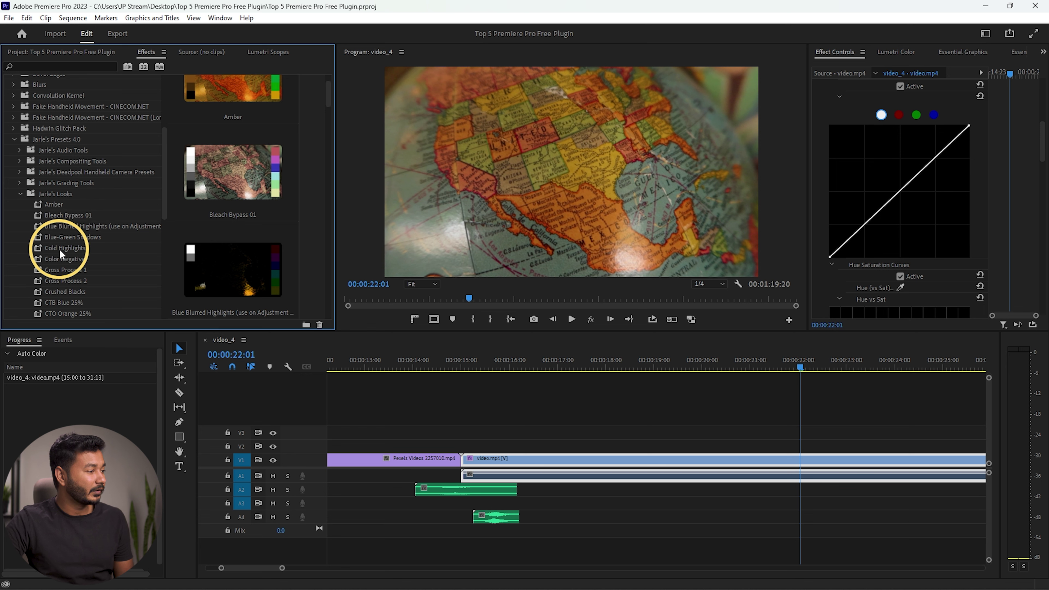
drag(62, 248, 562, 456)
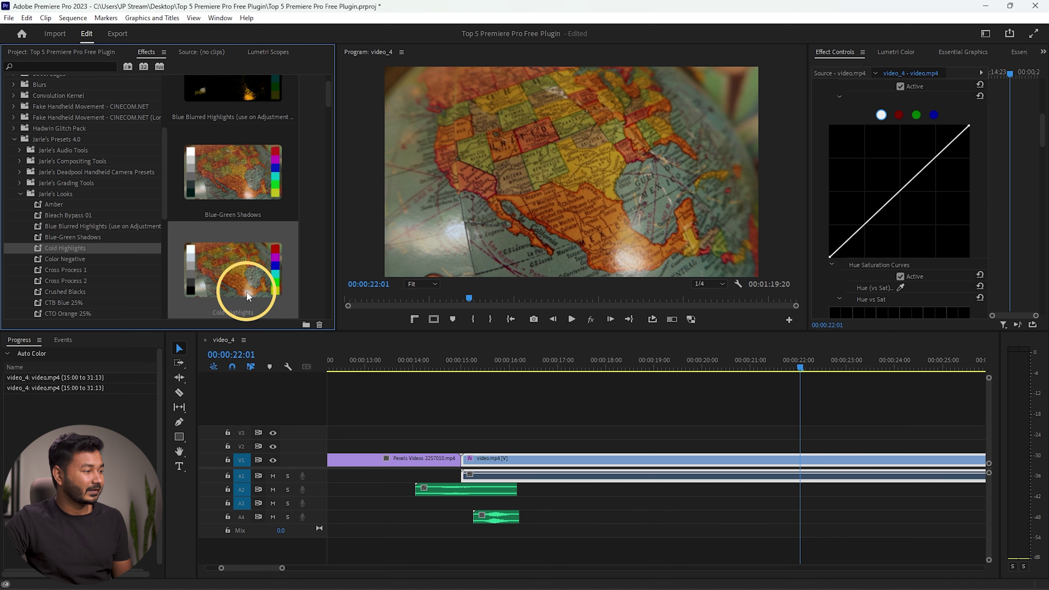
key(ctrl+z)
Step: Try the CTO Orange 25% look on video.mp4 and undo it
scroll(99, 281, down, 1)
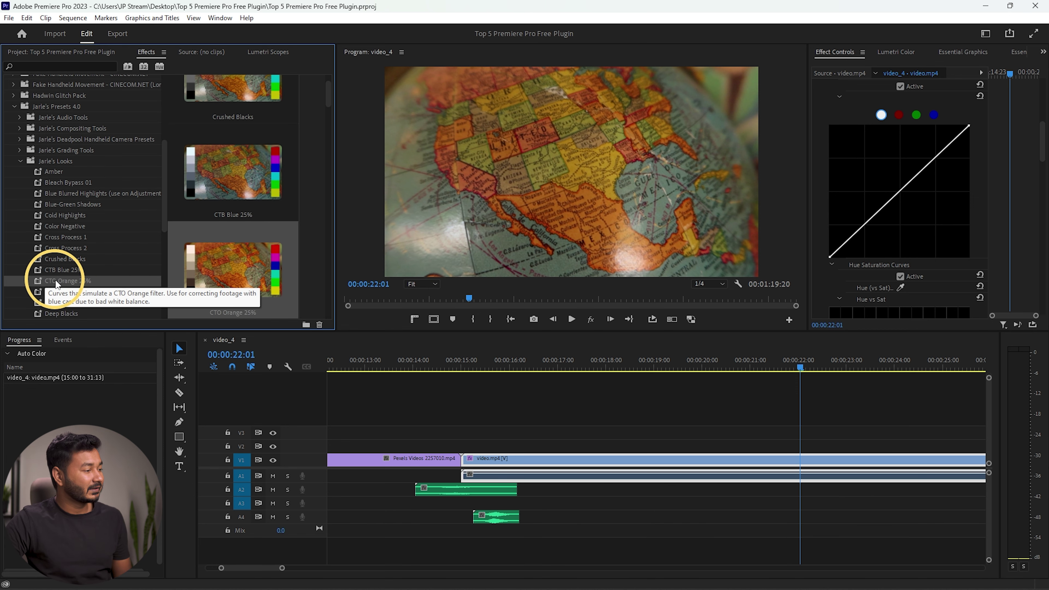
drag(85, 283, 613, 465)
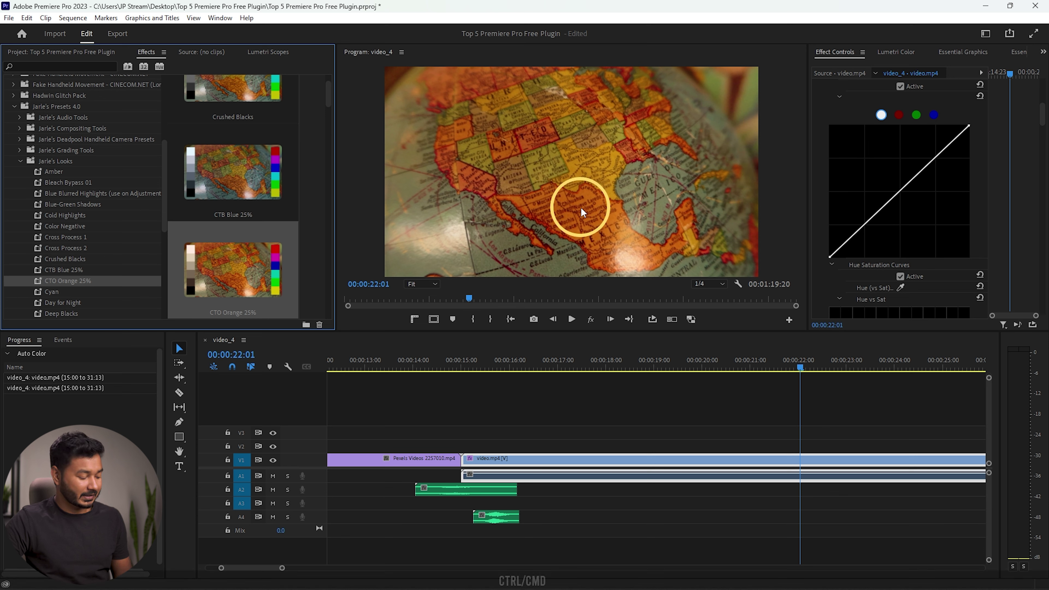
key(ctrl+z)
Step: Try the Winter look from Jarle's Looks on video.mp4 and undo it
scroll(55, 219, down, 2)
scroll(272, 169, down, 10)
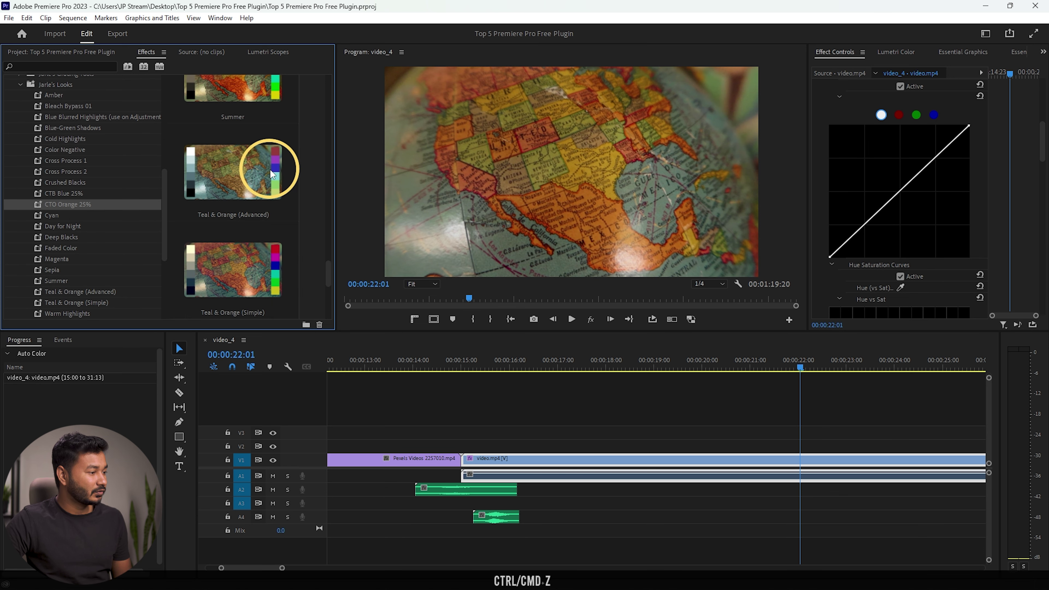
drag(238, 182, 648, 463)
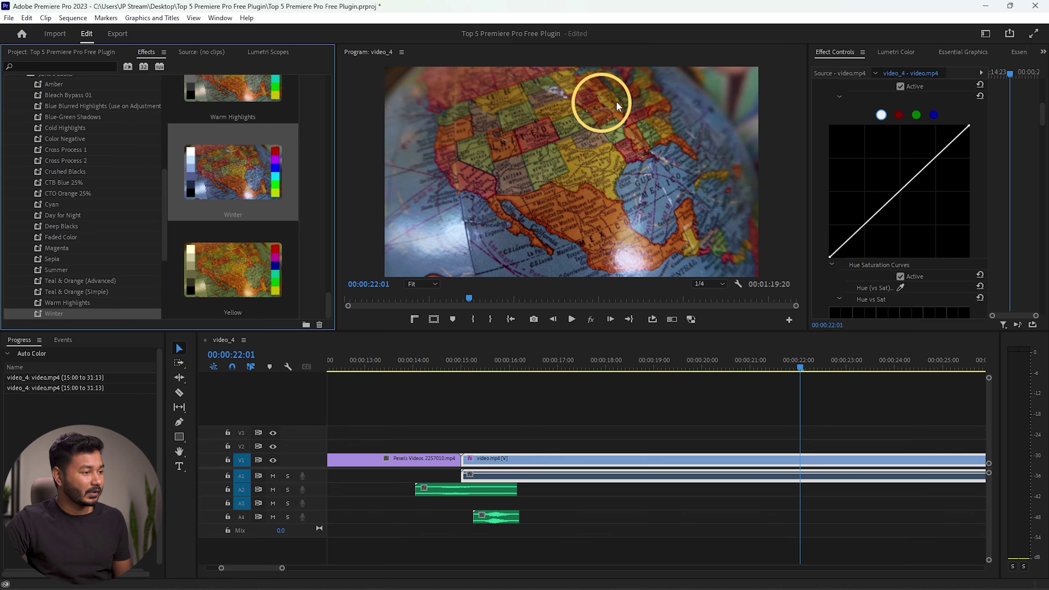
key(ctrl+z)
Step: Look through Jarle's Audio Tools, including Voice-Over Enhancer and Rich Voice-Over, and collapse the Jarle's Presets 4.0 folder
scroll(88, 152, up, 4)
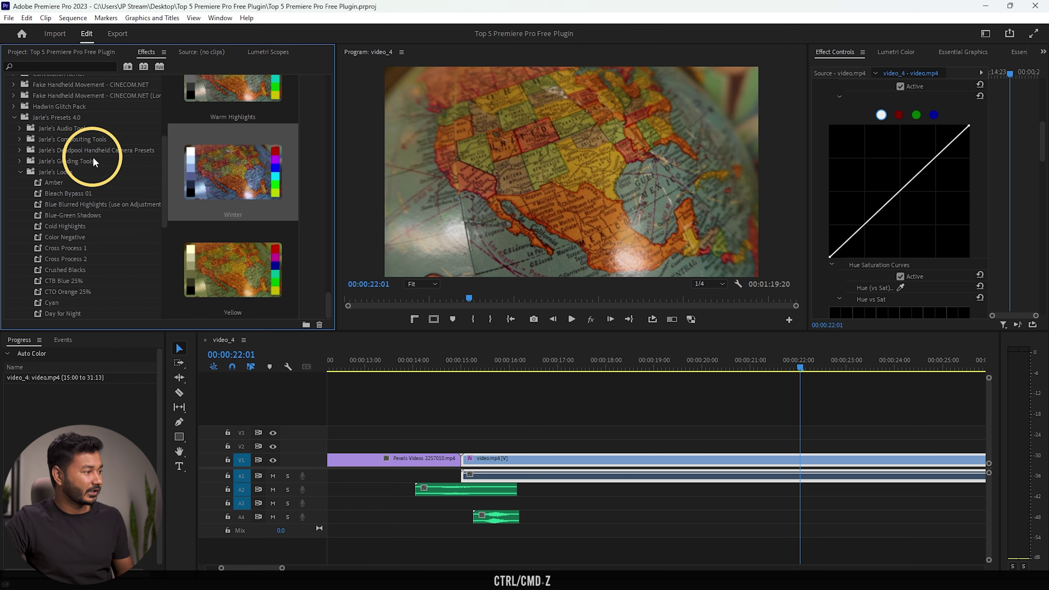
click(20, 183)
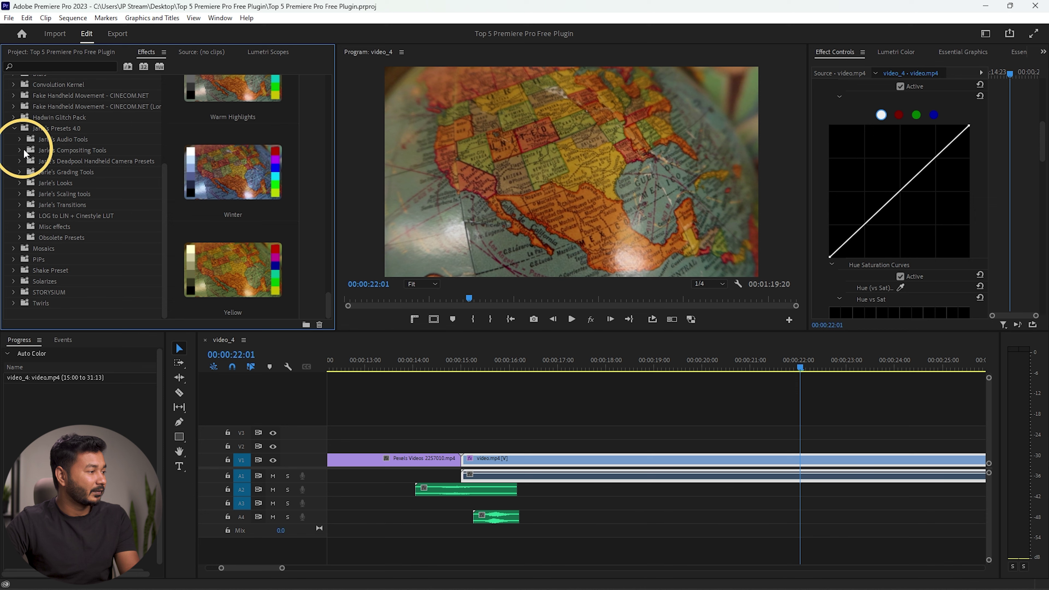
click(20, 139)
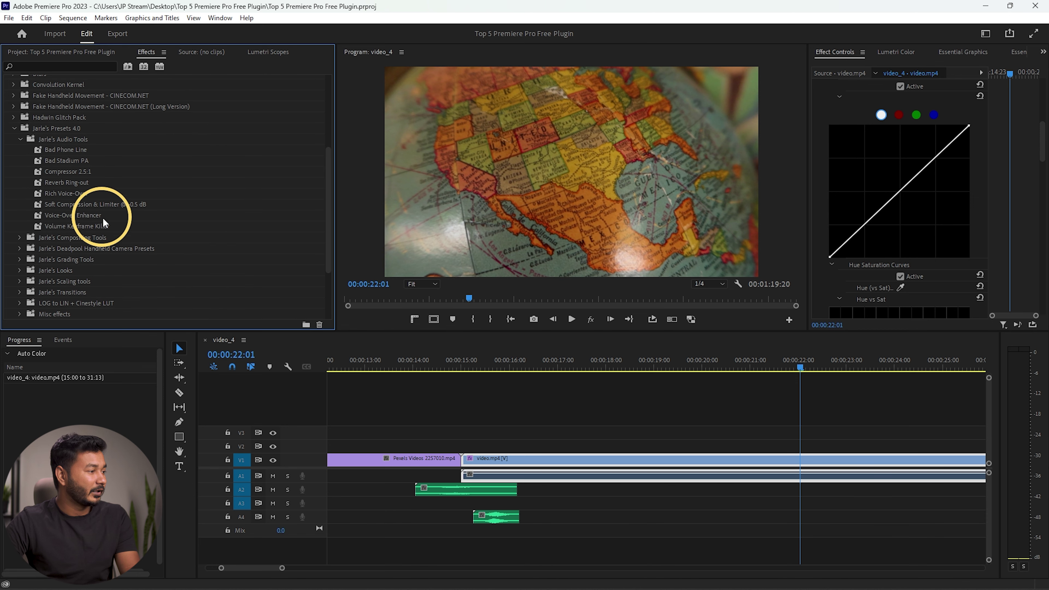
click(62, 215)
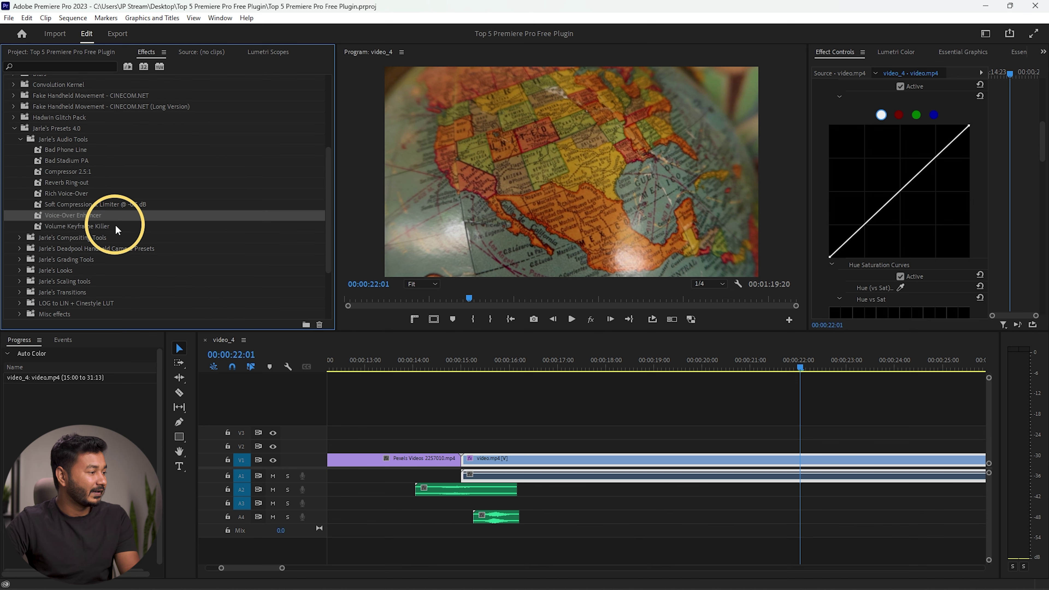
click(68, 192)
click(14, 129)
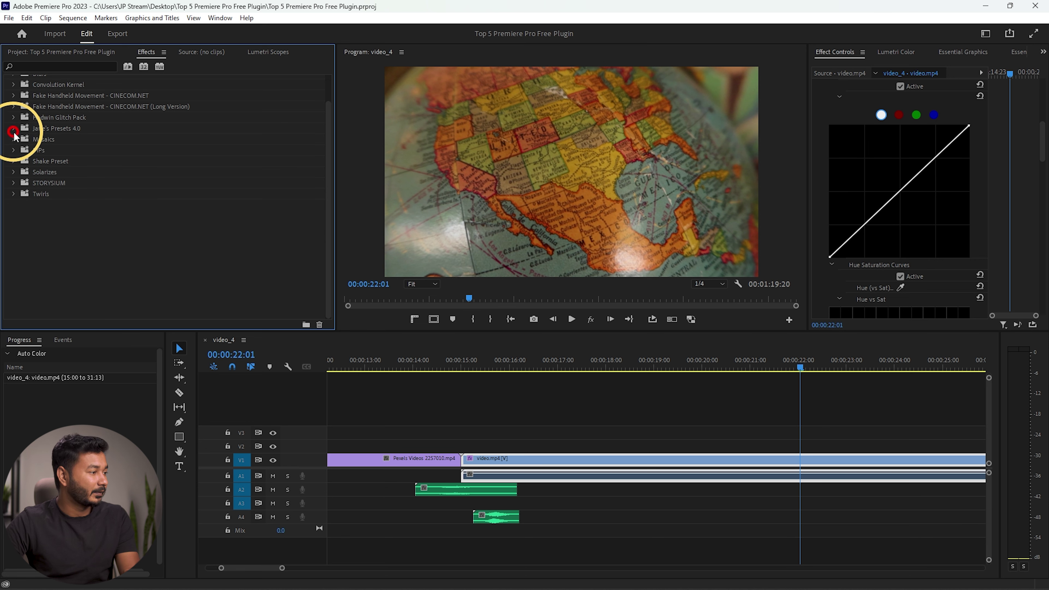
click(13, 139)
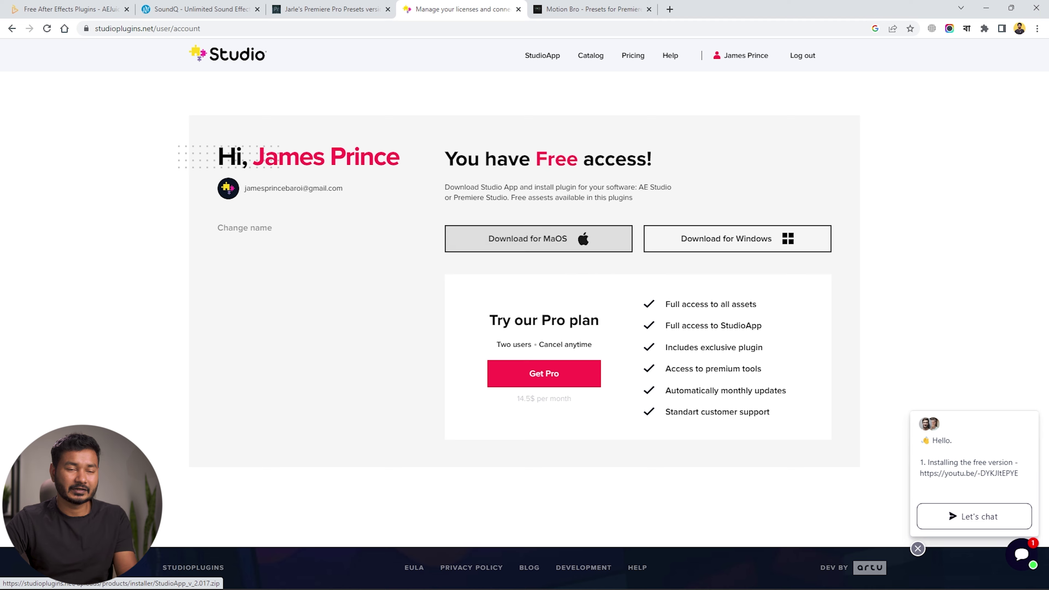
Step: Switch from the browser back to Premiere Pro, open the Premiere Studio extension, and position its window over the program preview
click(986, 13)
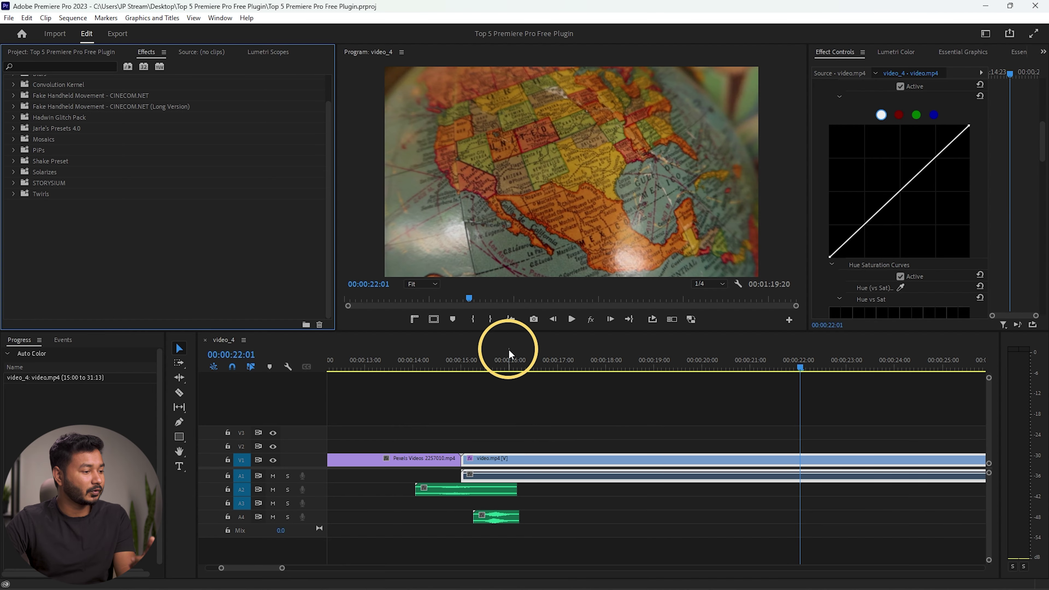
click(220, 17)
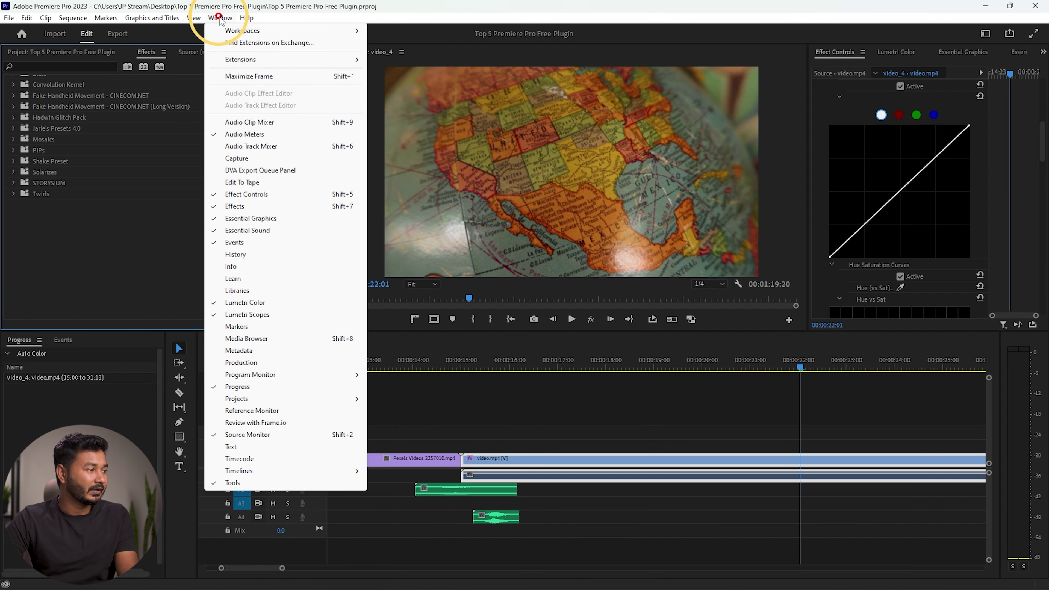
mouse_move(256, 63)
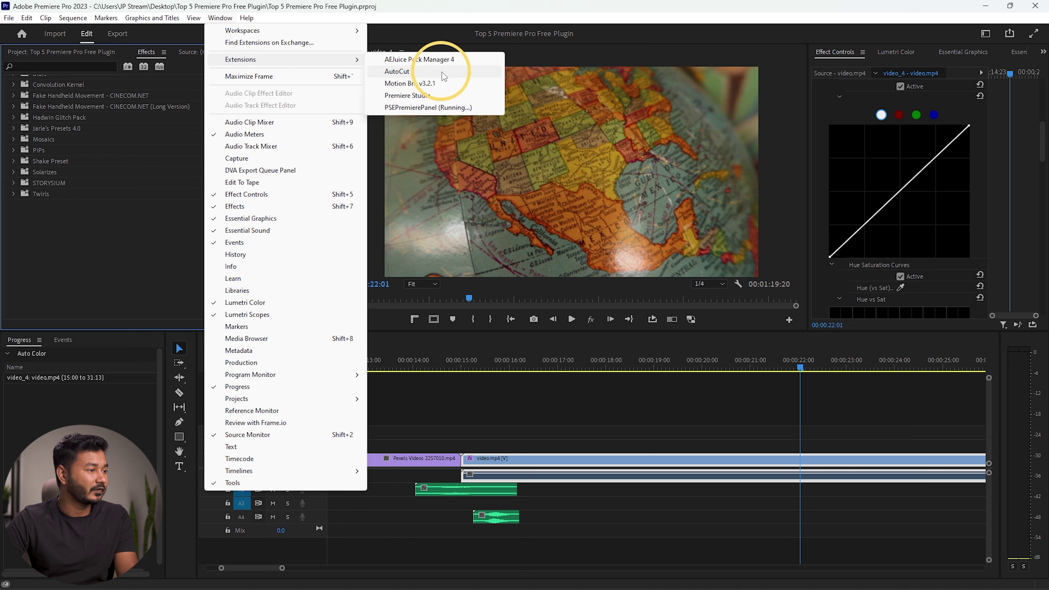
click(421, 97)
drag(726, 131, 603, 133)
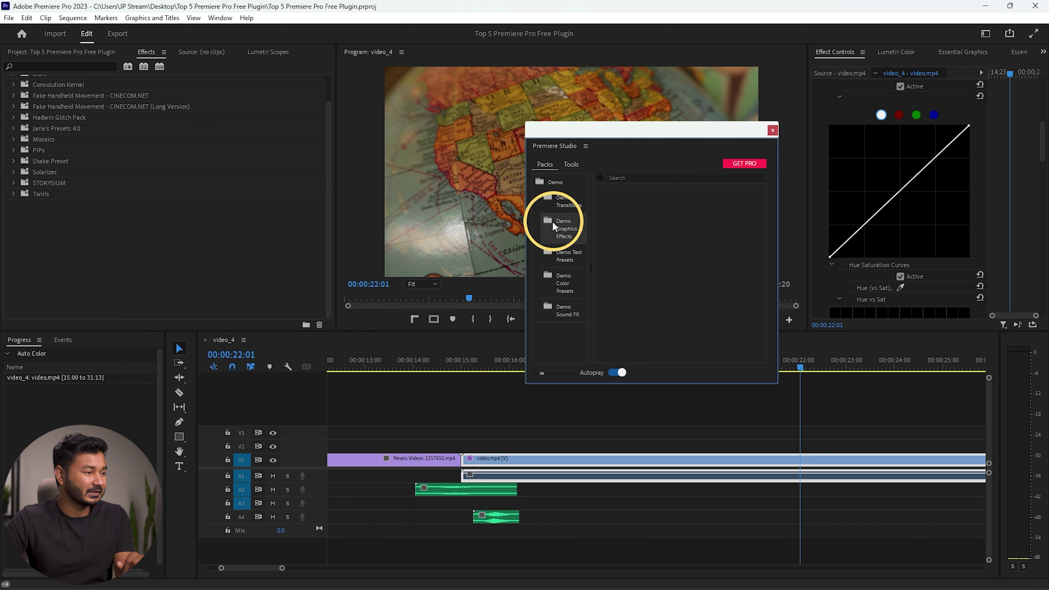
drag(572, 140, 576, 30)
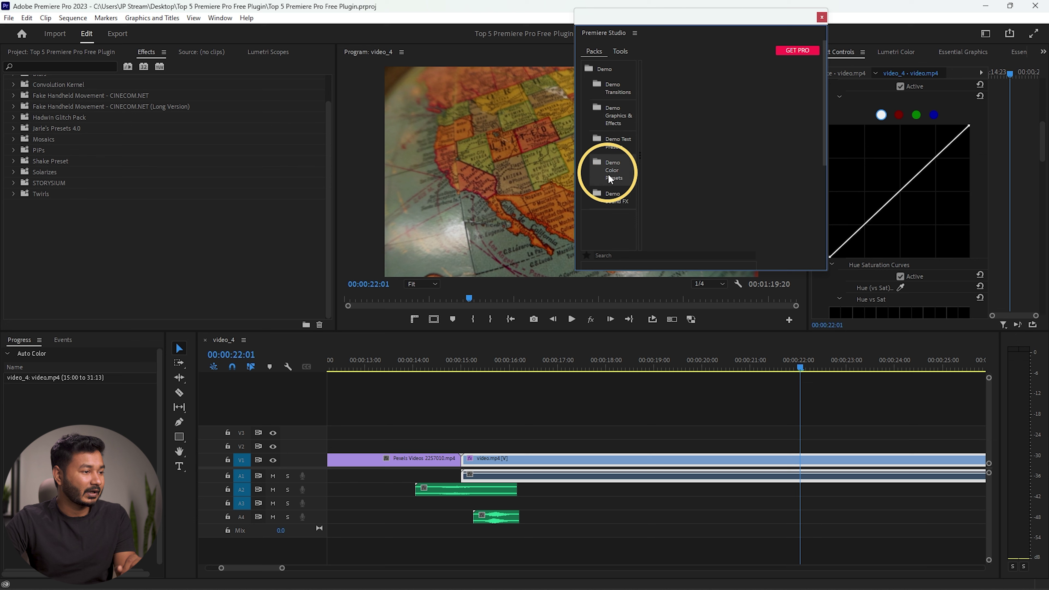
Step: Add the Demo Blocks Vertical 20 transition from Demo Transitions to the sequence with its sound, and dismiss the script alert
click(621, 89)
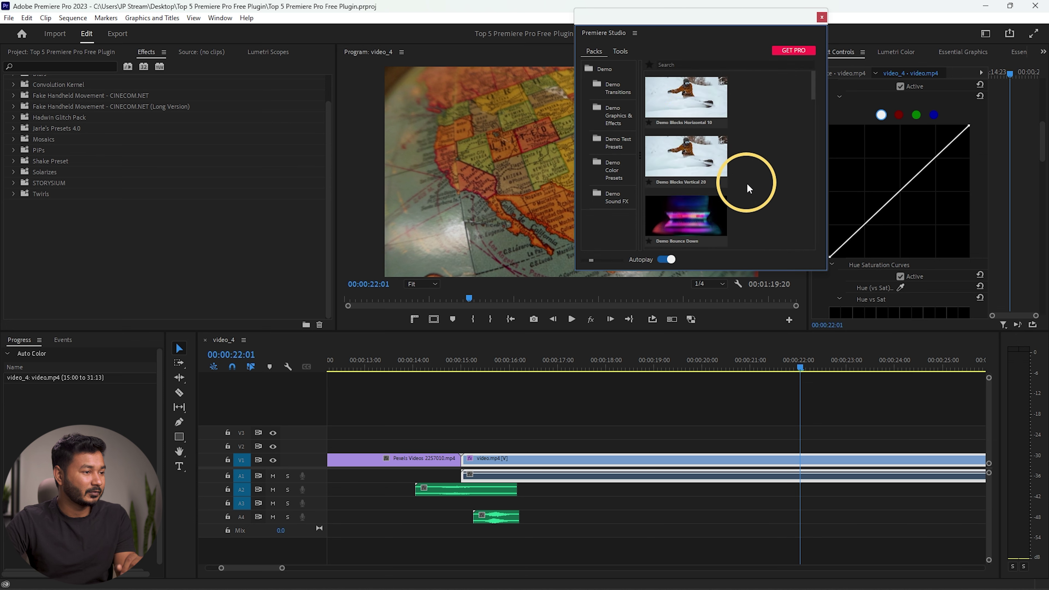
click(687, 160)
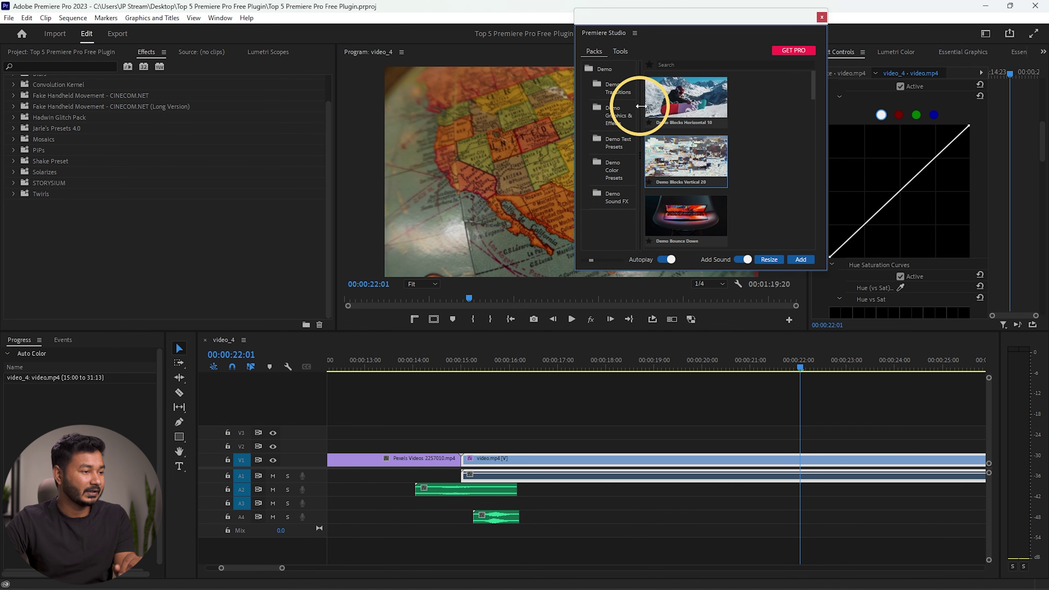
click(800, 260)
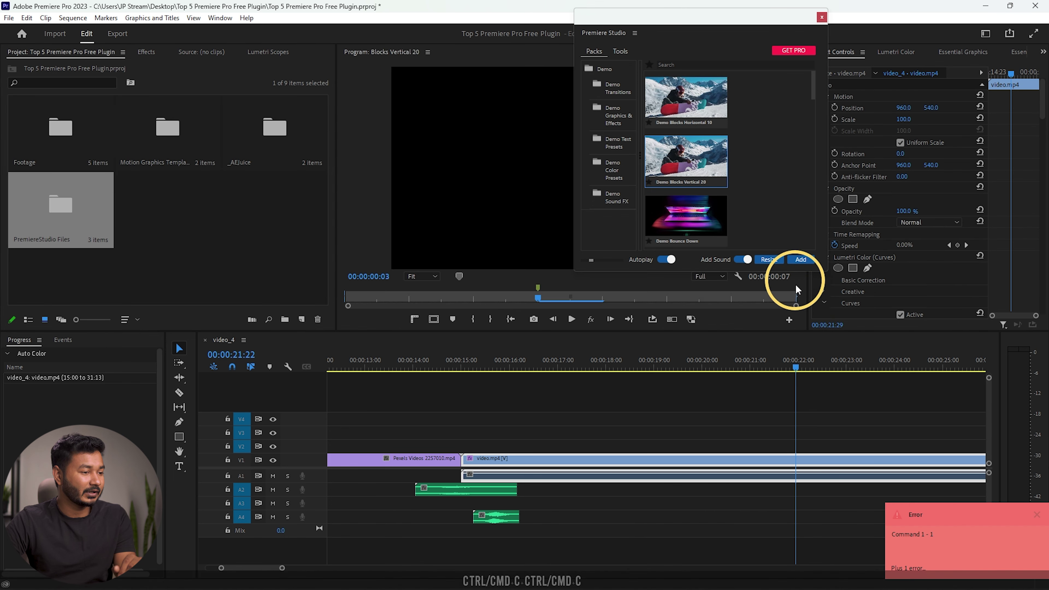
click(615, 340)
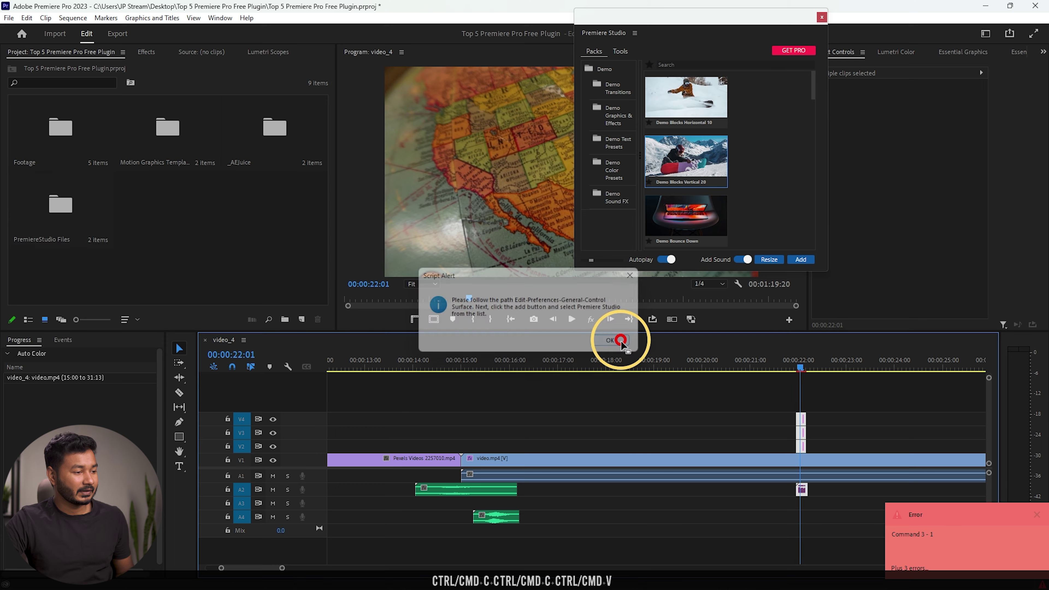
Step: Move the Blocks Vertical 20 transition clips and their sound onto the cut between video.mp4 and video_2.mp4
scroll(695, 440, down, 3)
drag(592, 403, 631, 489)
scroll(599, 487, up, 3)
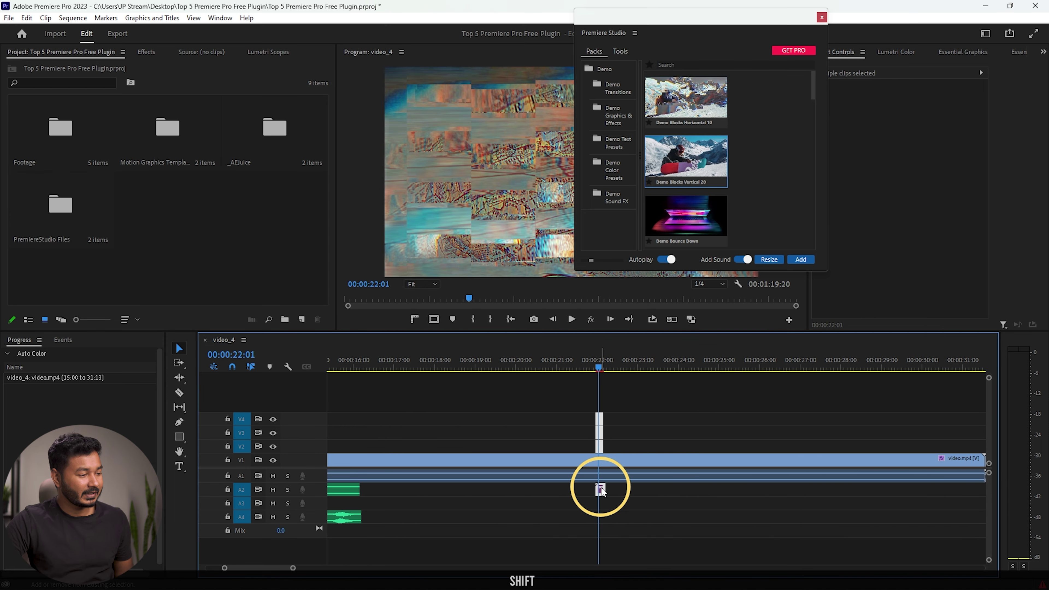
scroll(635, 461, right, 4)
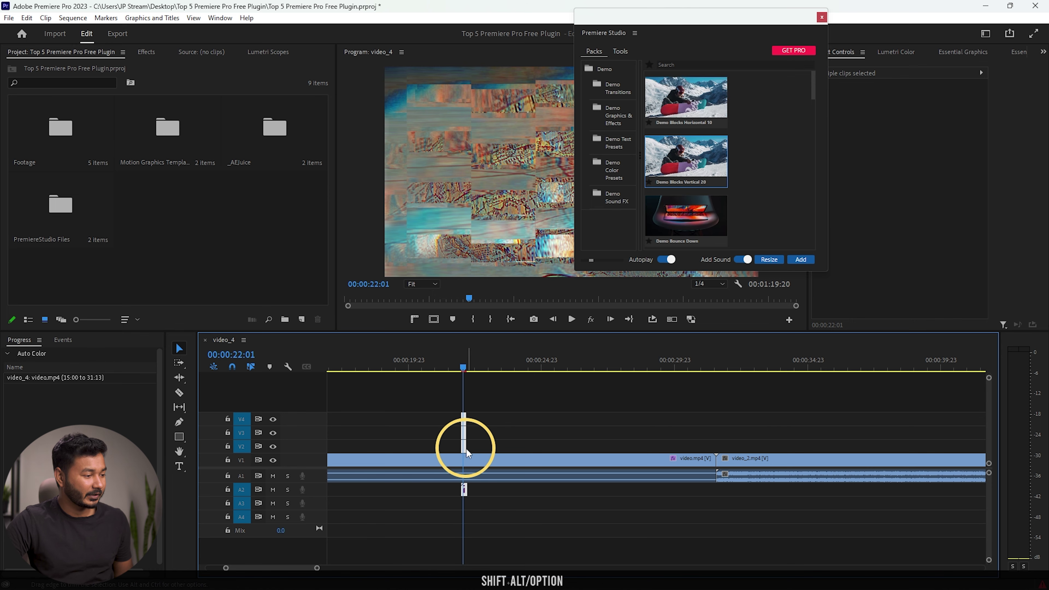
drag(464, 440, 720, 375)
Step: Play the transition between video.mp4 and video_2.mp4, moving the Premiere Studio window clear of the program preview to replay it
click(715, 371)
key(space)
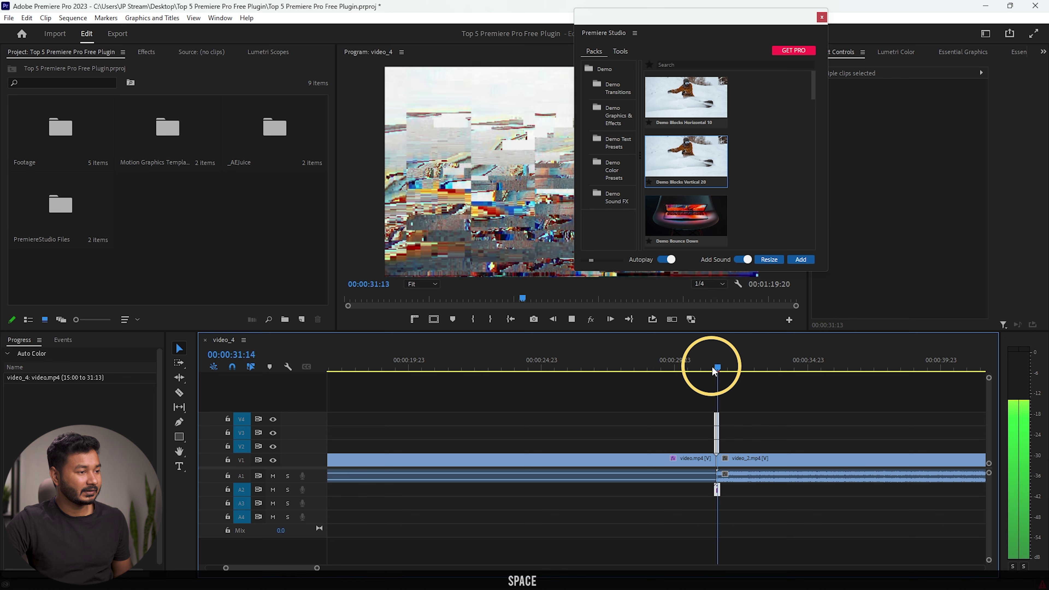
drag(713, 25, 915, 59)
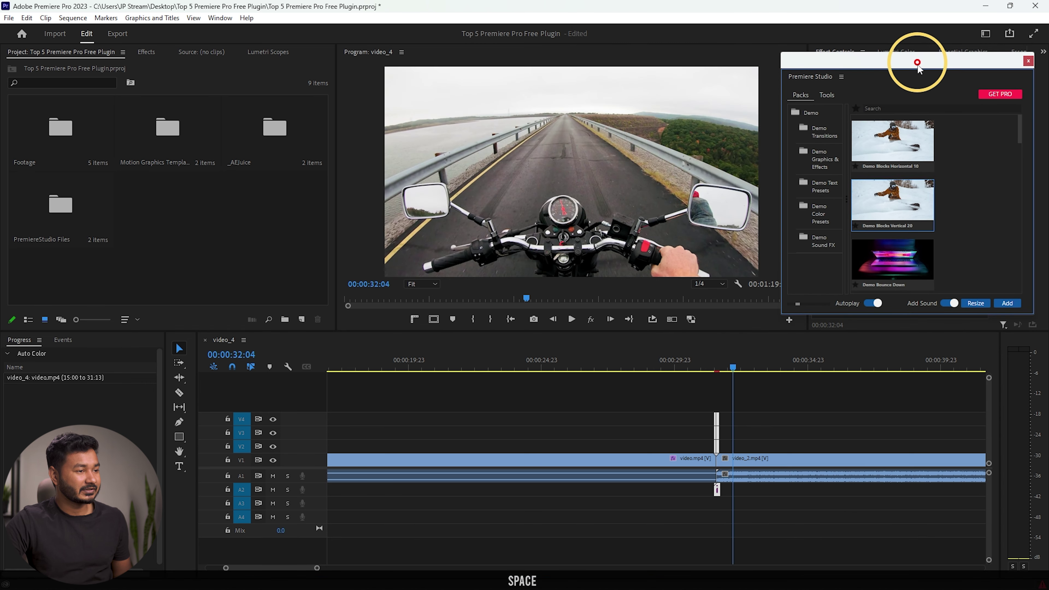
click(698, 371)
key(space)
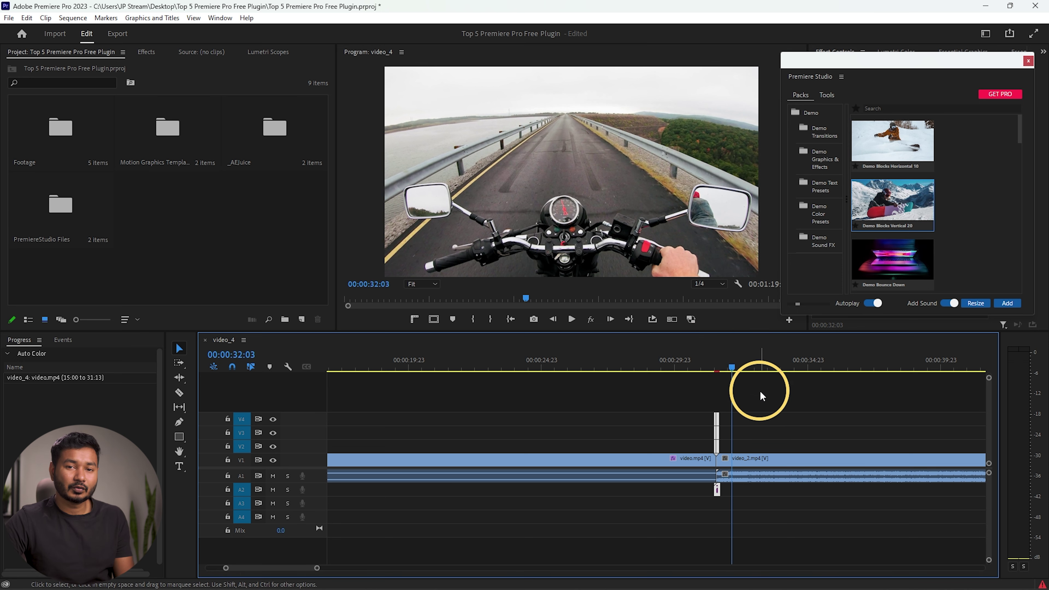
Step: Add the Demo Lens Zoom In Fast transition at the cut between video_2.mp4 and video_4.mp4, and dismiss the script alert
scroll(916, 205, down, 5)
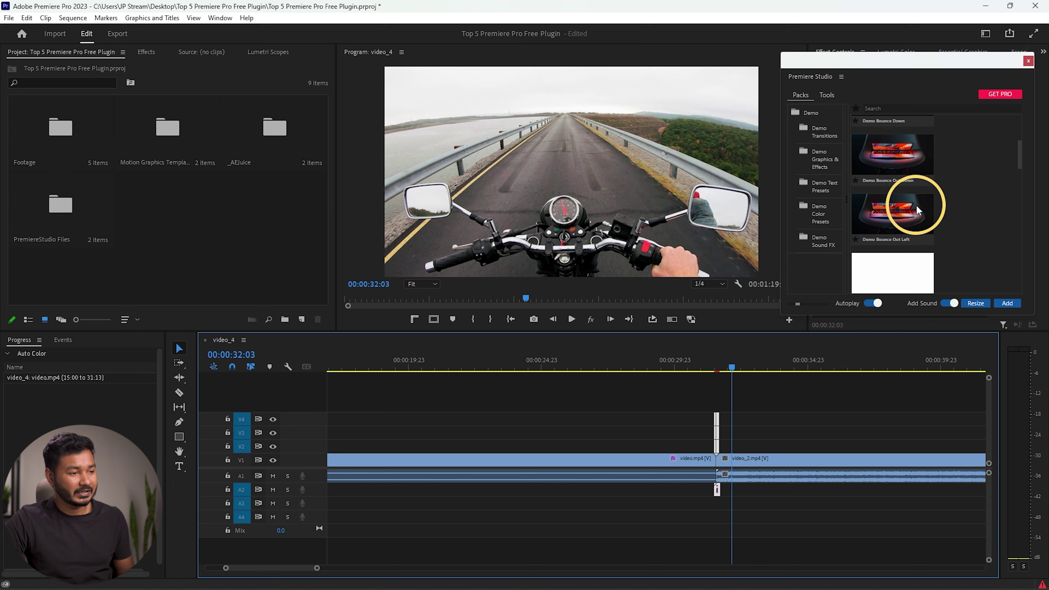
alt+scroll(861, 411, down, 3)
scroll(822, 420, down, 2)
drag(790, 367, 798, 366)
click(895, 225)
click(1006, 303)
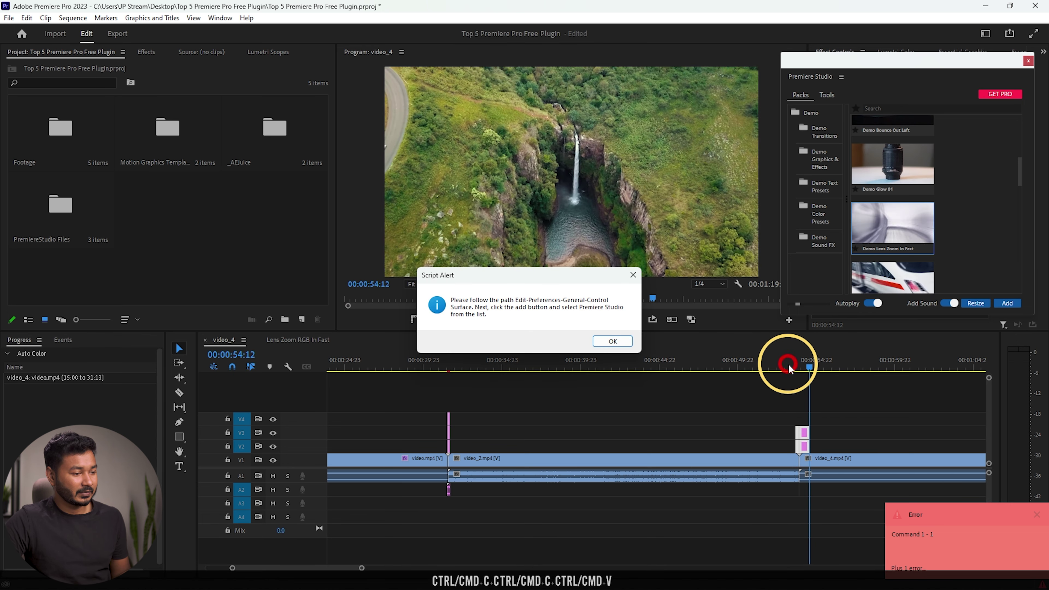
click(610, 341)
Step: Play back the Lens Zoom In Fast transition between video_2.mp4 and video_4.mp4
click(782, 365)
key(space)
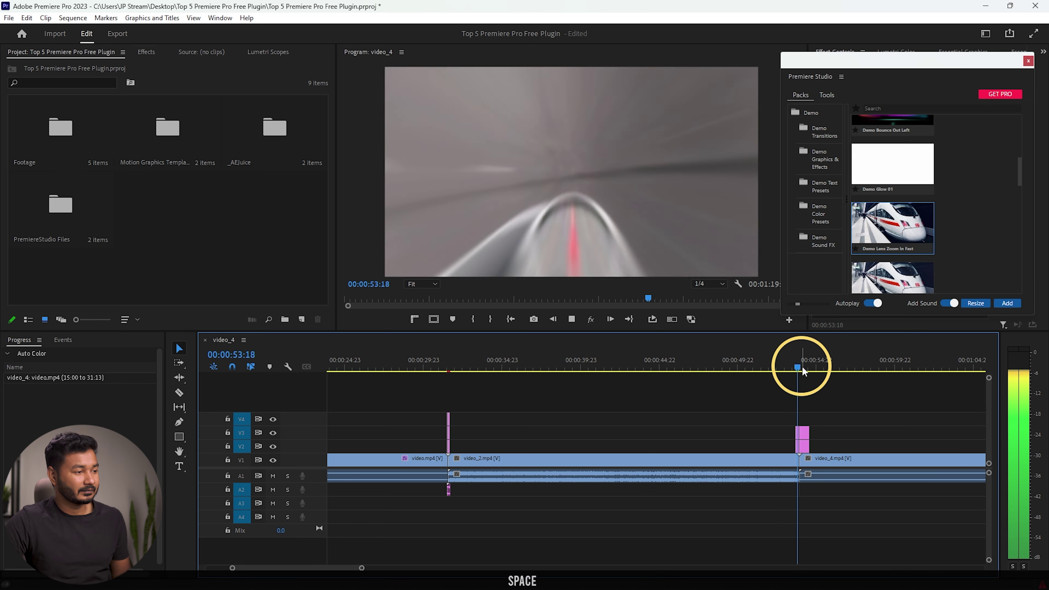
key(space)
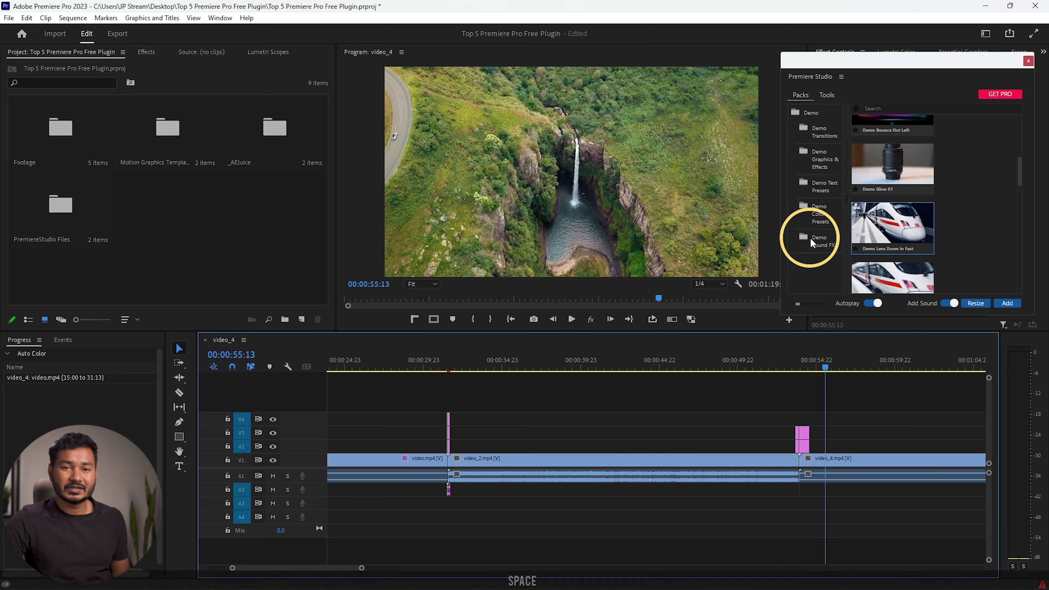
Step: Add the Demo Decode 06 text preset at the playhead above video_4.mp4 and play back its text animation
click(820, 186)
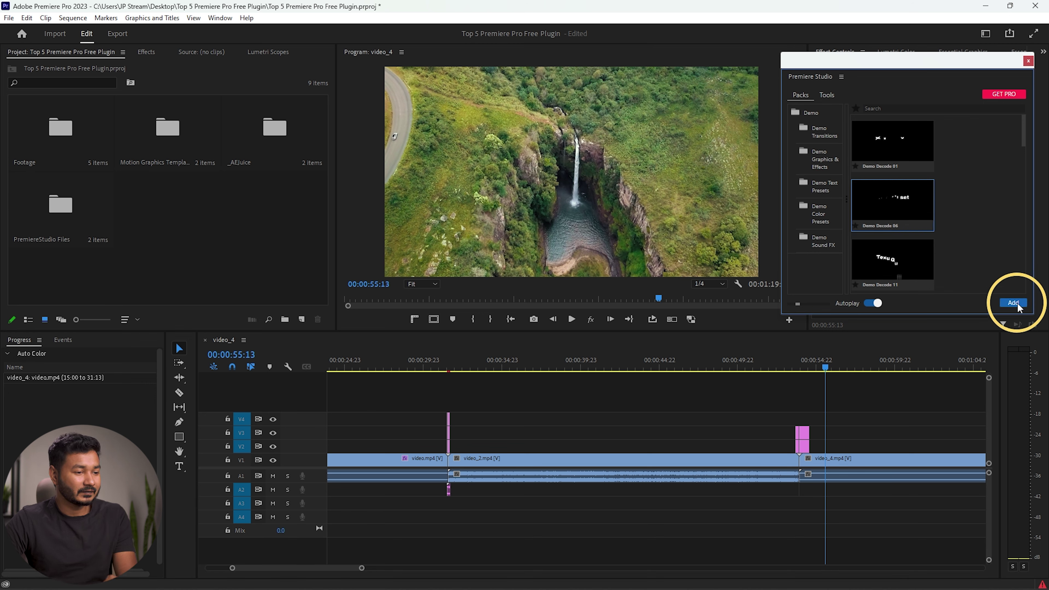
click(1016, 302)
click(899, 444)
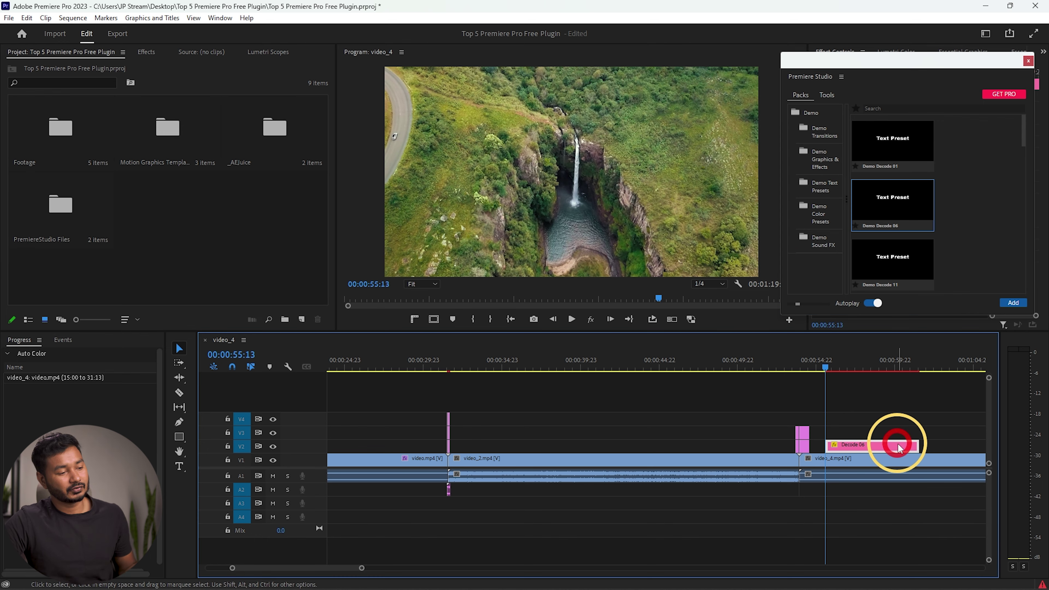
key(space)
scroll(866, 446, right, 5)
key(space)
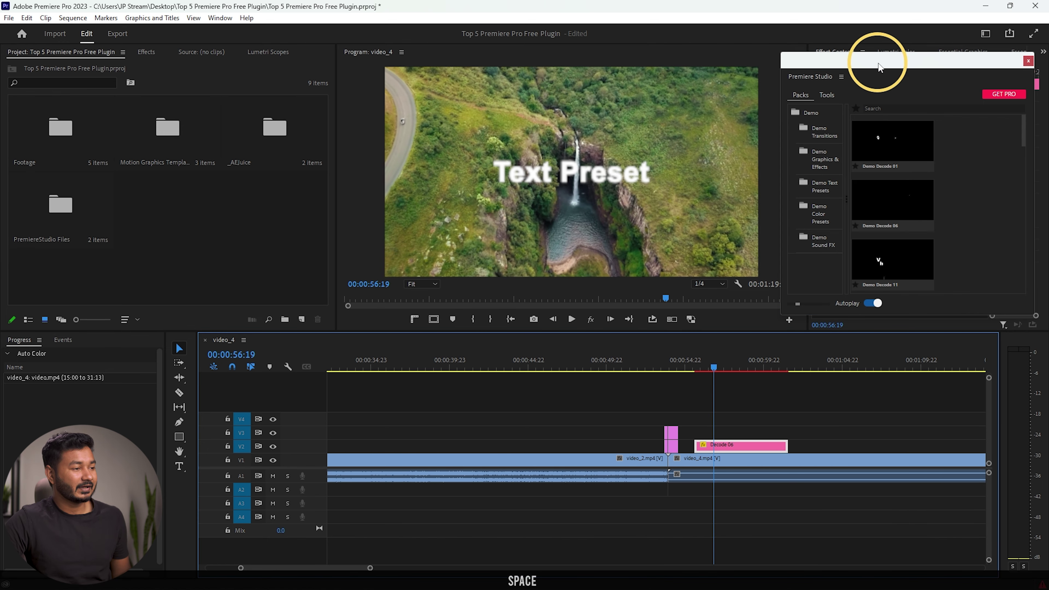
Step: Close the Premiere Studio window and show the Decode 06 clip's text settings in Essential Graphics
drag(901, 58, 784, 183)
click(838, 181)
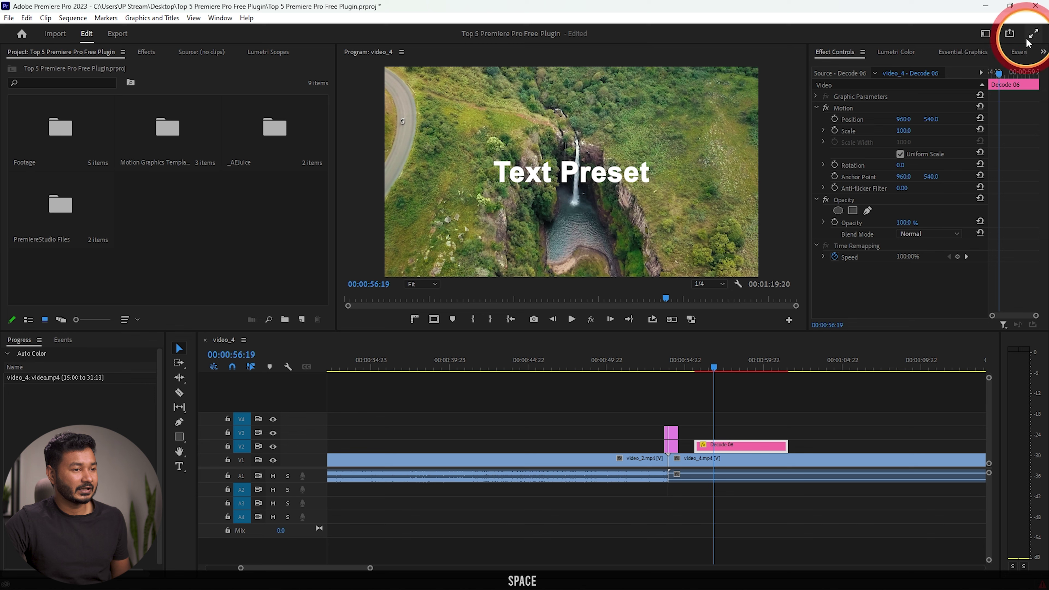
click(963, 52)
click(865, 113)
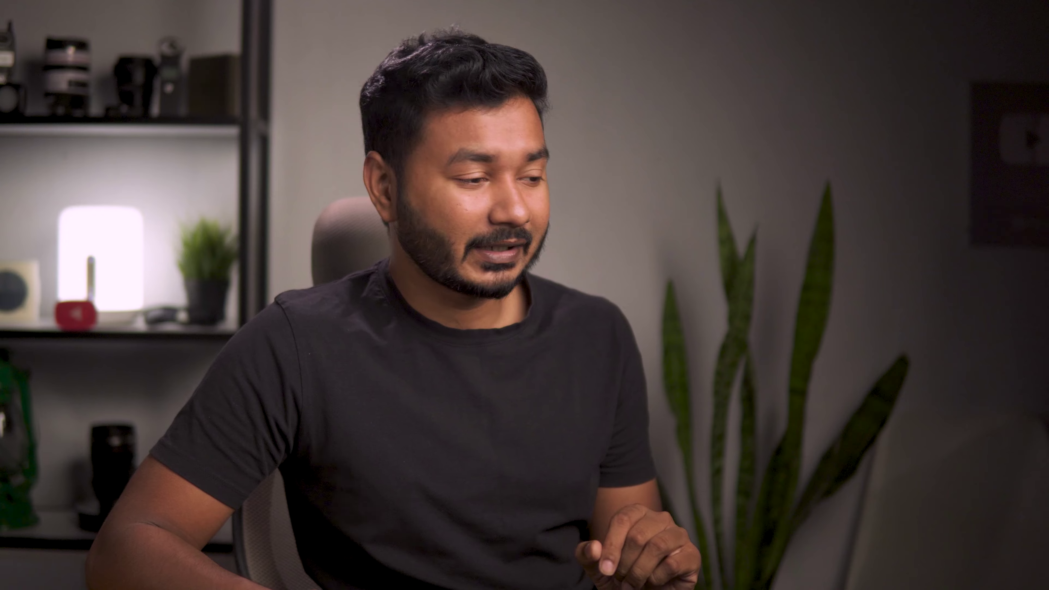
Step: Switch to Chrome, show the Motion Bro presets page on Gumroad, and enter 0 as the fair price for personal use
click(404, 576)
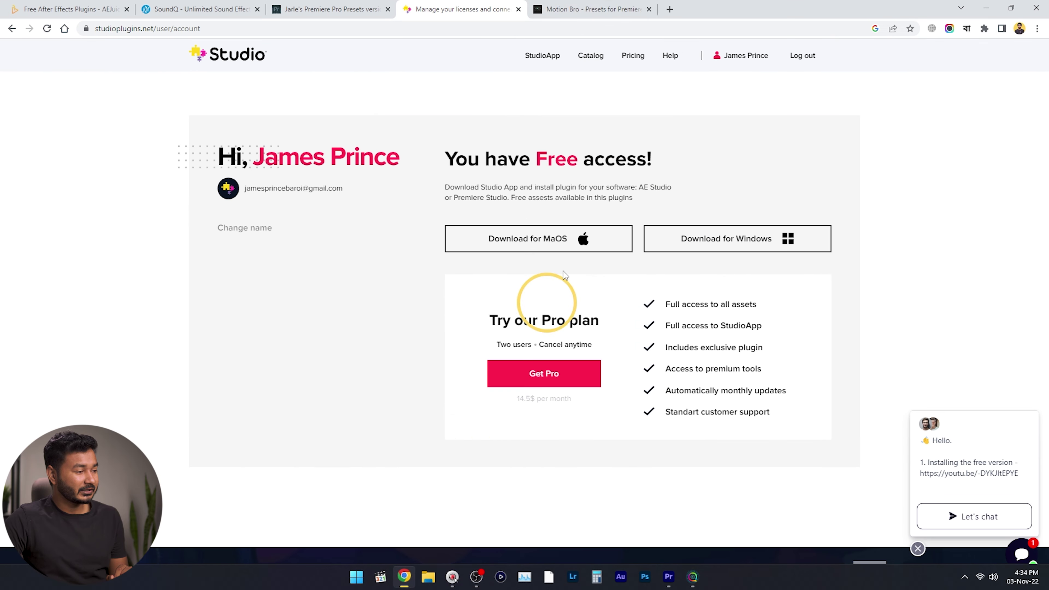
click(590, 9)
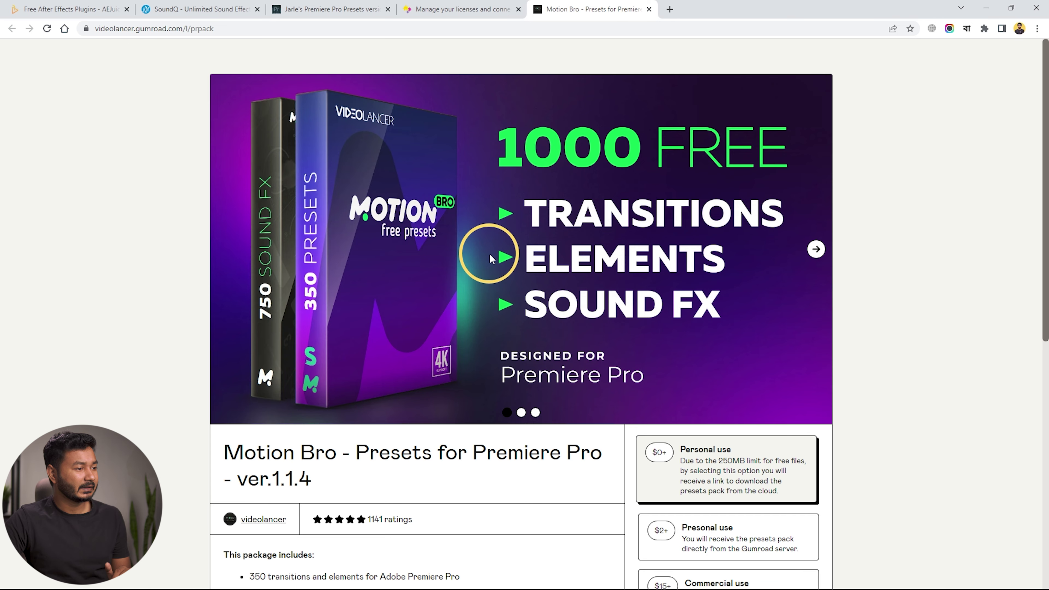
scroll(475, 289, down, 6)
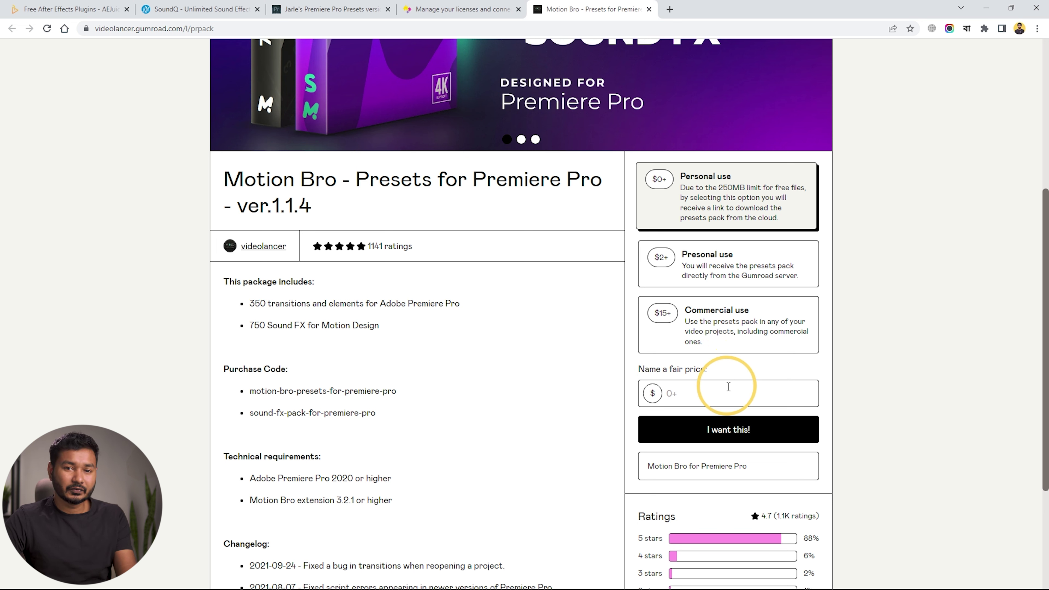
text(0)
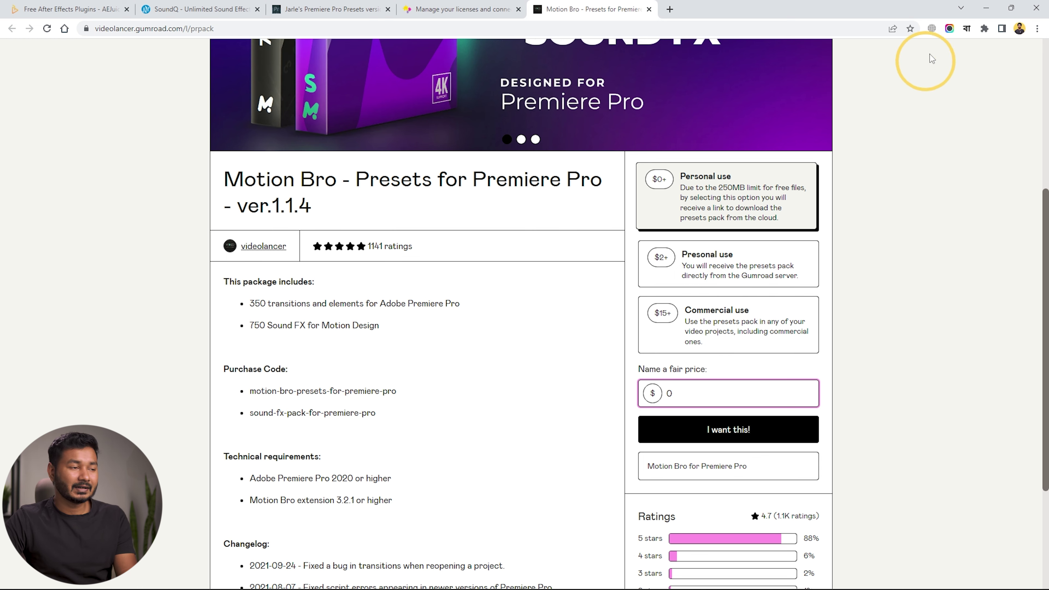
Step: Return to Premiere Pro, open the Motion Bro v3.2.1 extension in a repositioned window, and show its AMZA sound pack
click(984, 10)
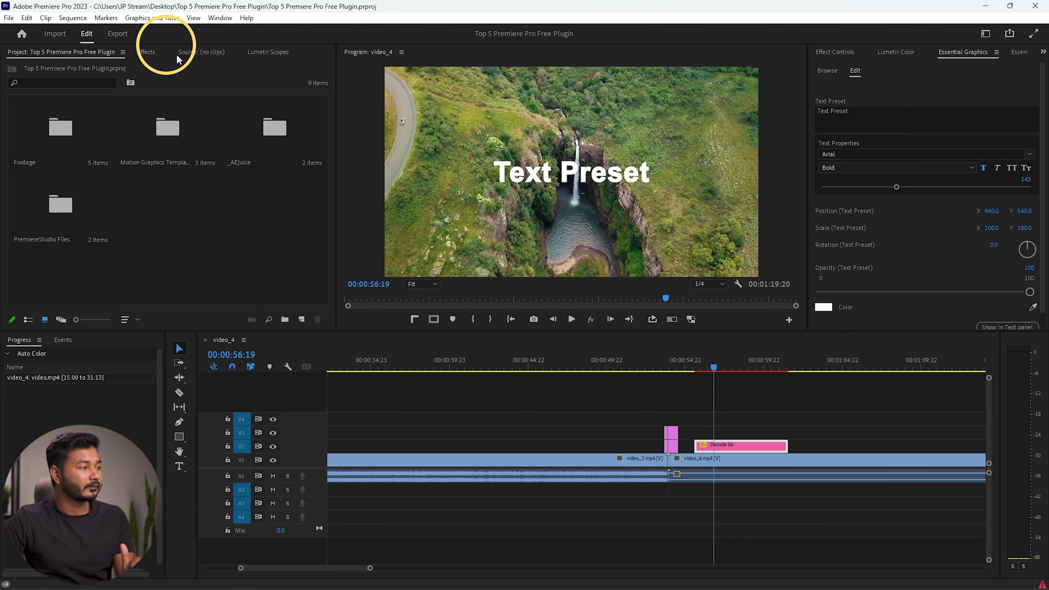
click(220, 17)
mouse_move(234, 59)
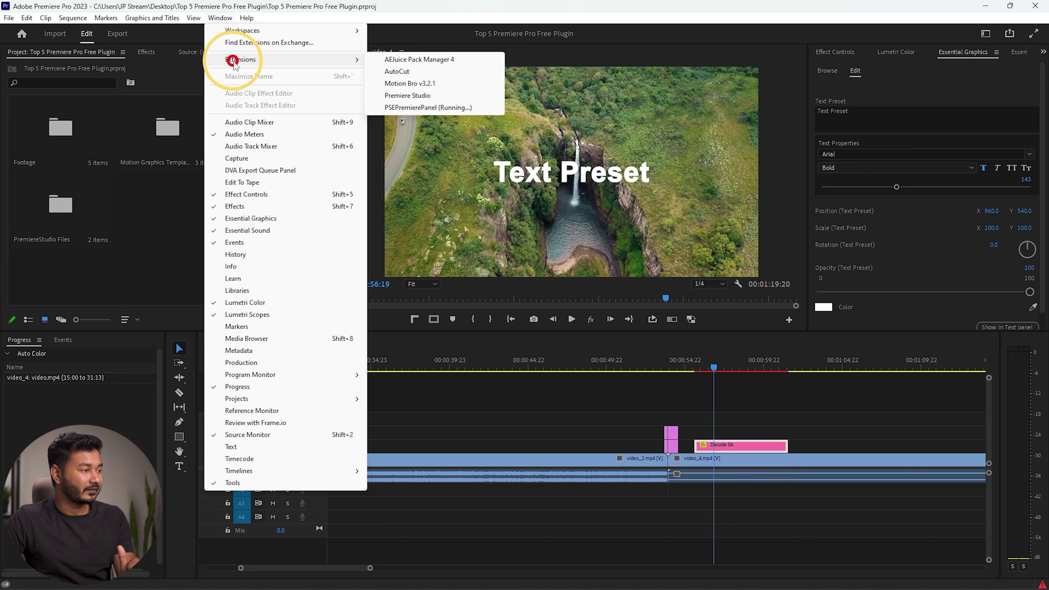
click(425, 84)
drag(708, 67, 446, 28)
click(463, 78)
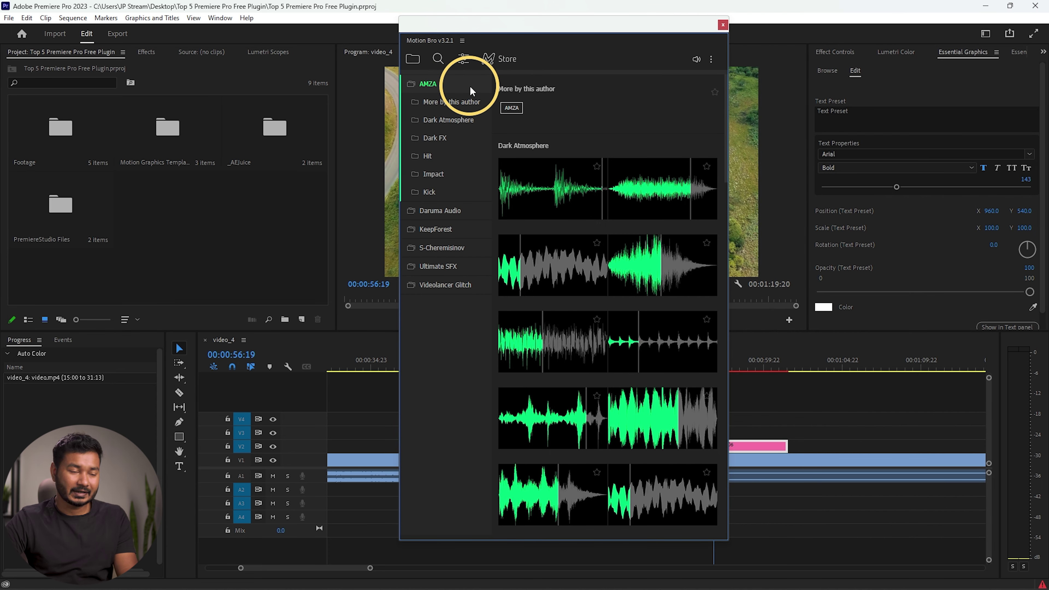